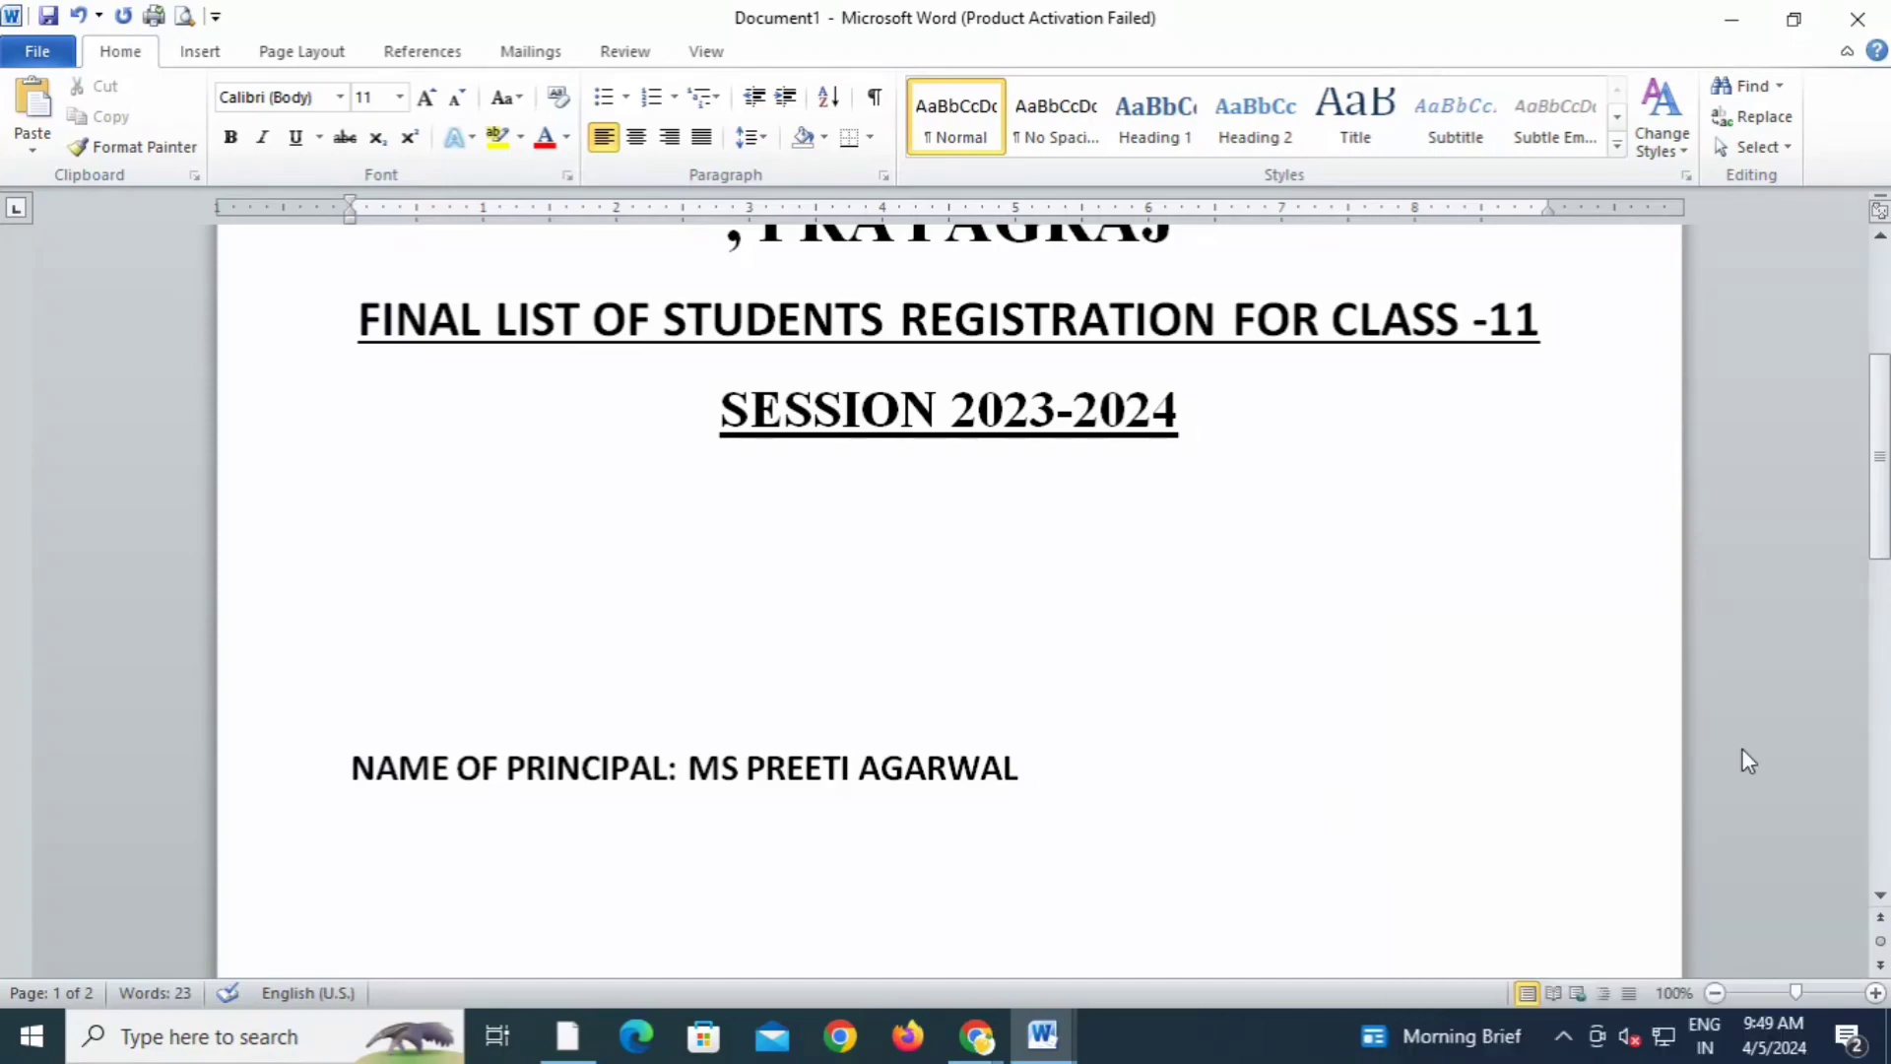
- Review the Class 11 registration title page, then go to the Page Layout tab
scroll(1744, 759, "up", 5)
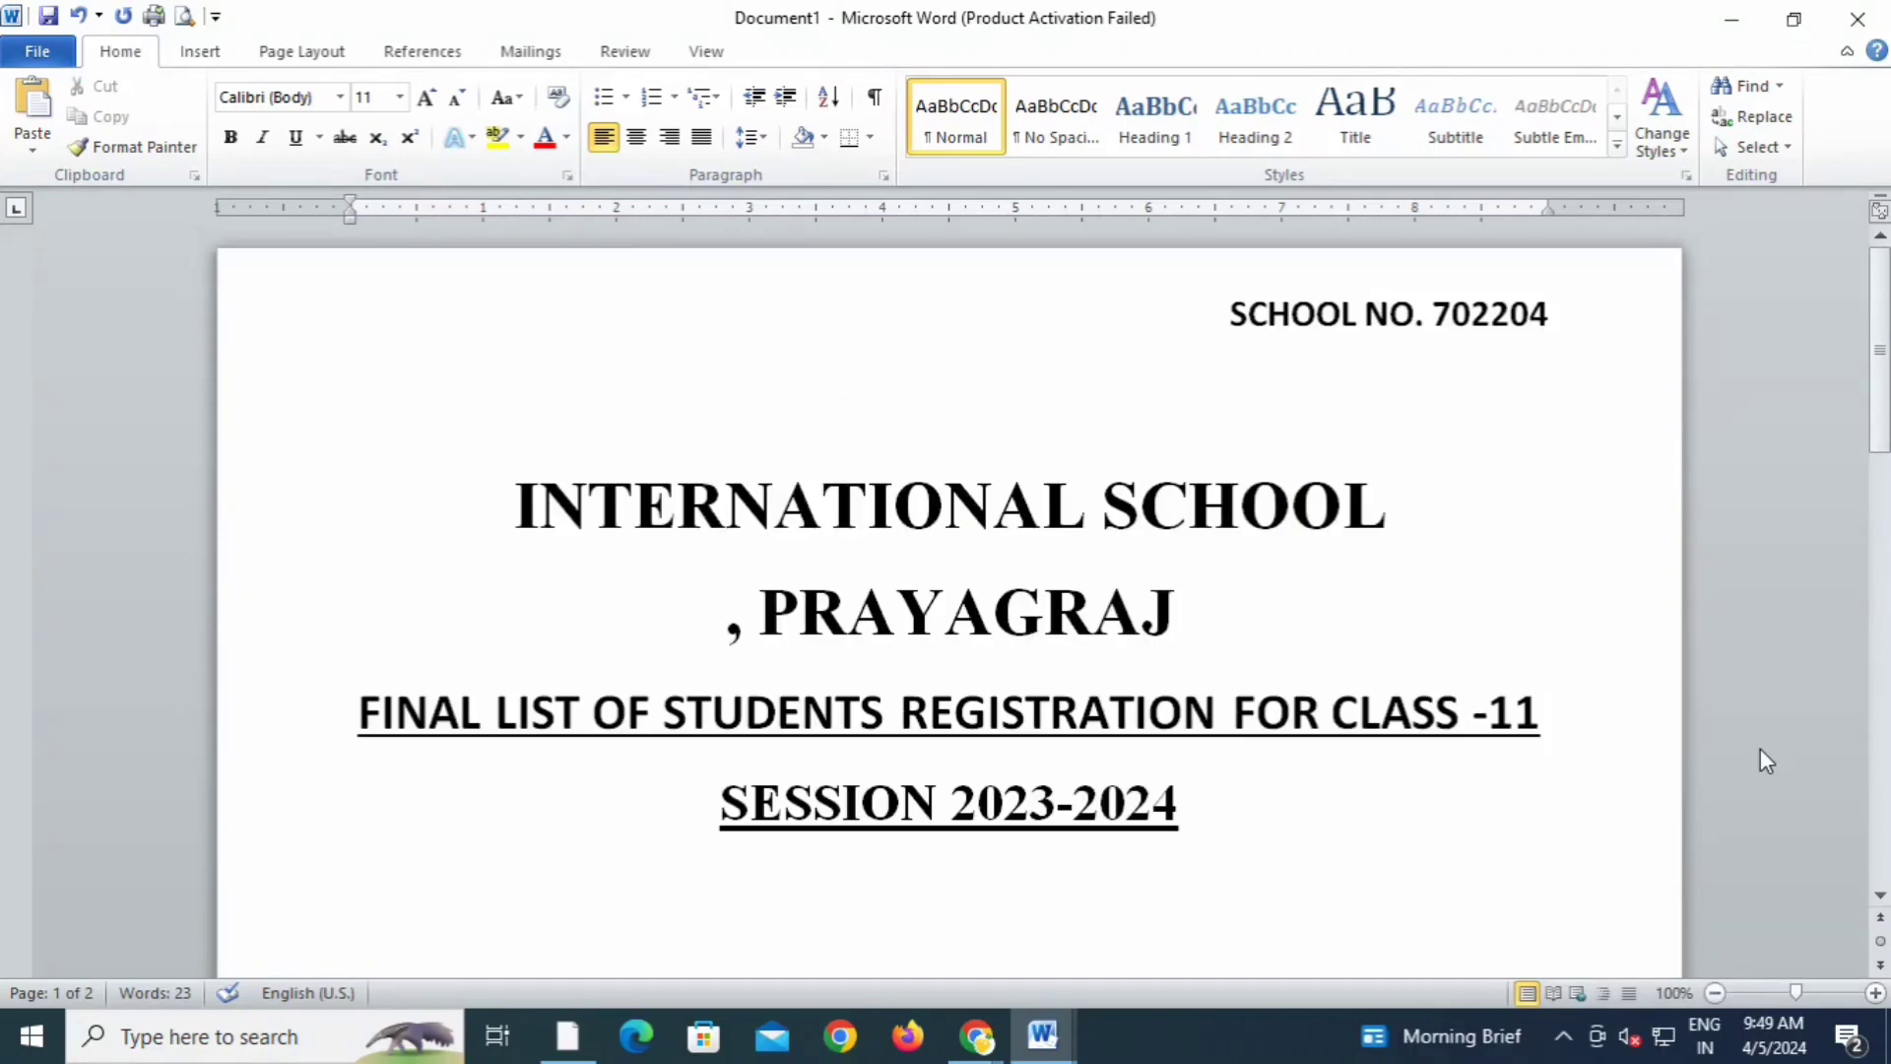
scroll(1760, 753, "down", 6)
scroll(1123, 792, "up", 5)
scroll(1122, 798, "up", 2)
scroll(625, 599, "down", 3)
scroll(645, 601, "up", 3)
left_click(318, 57)
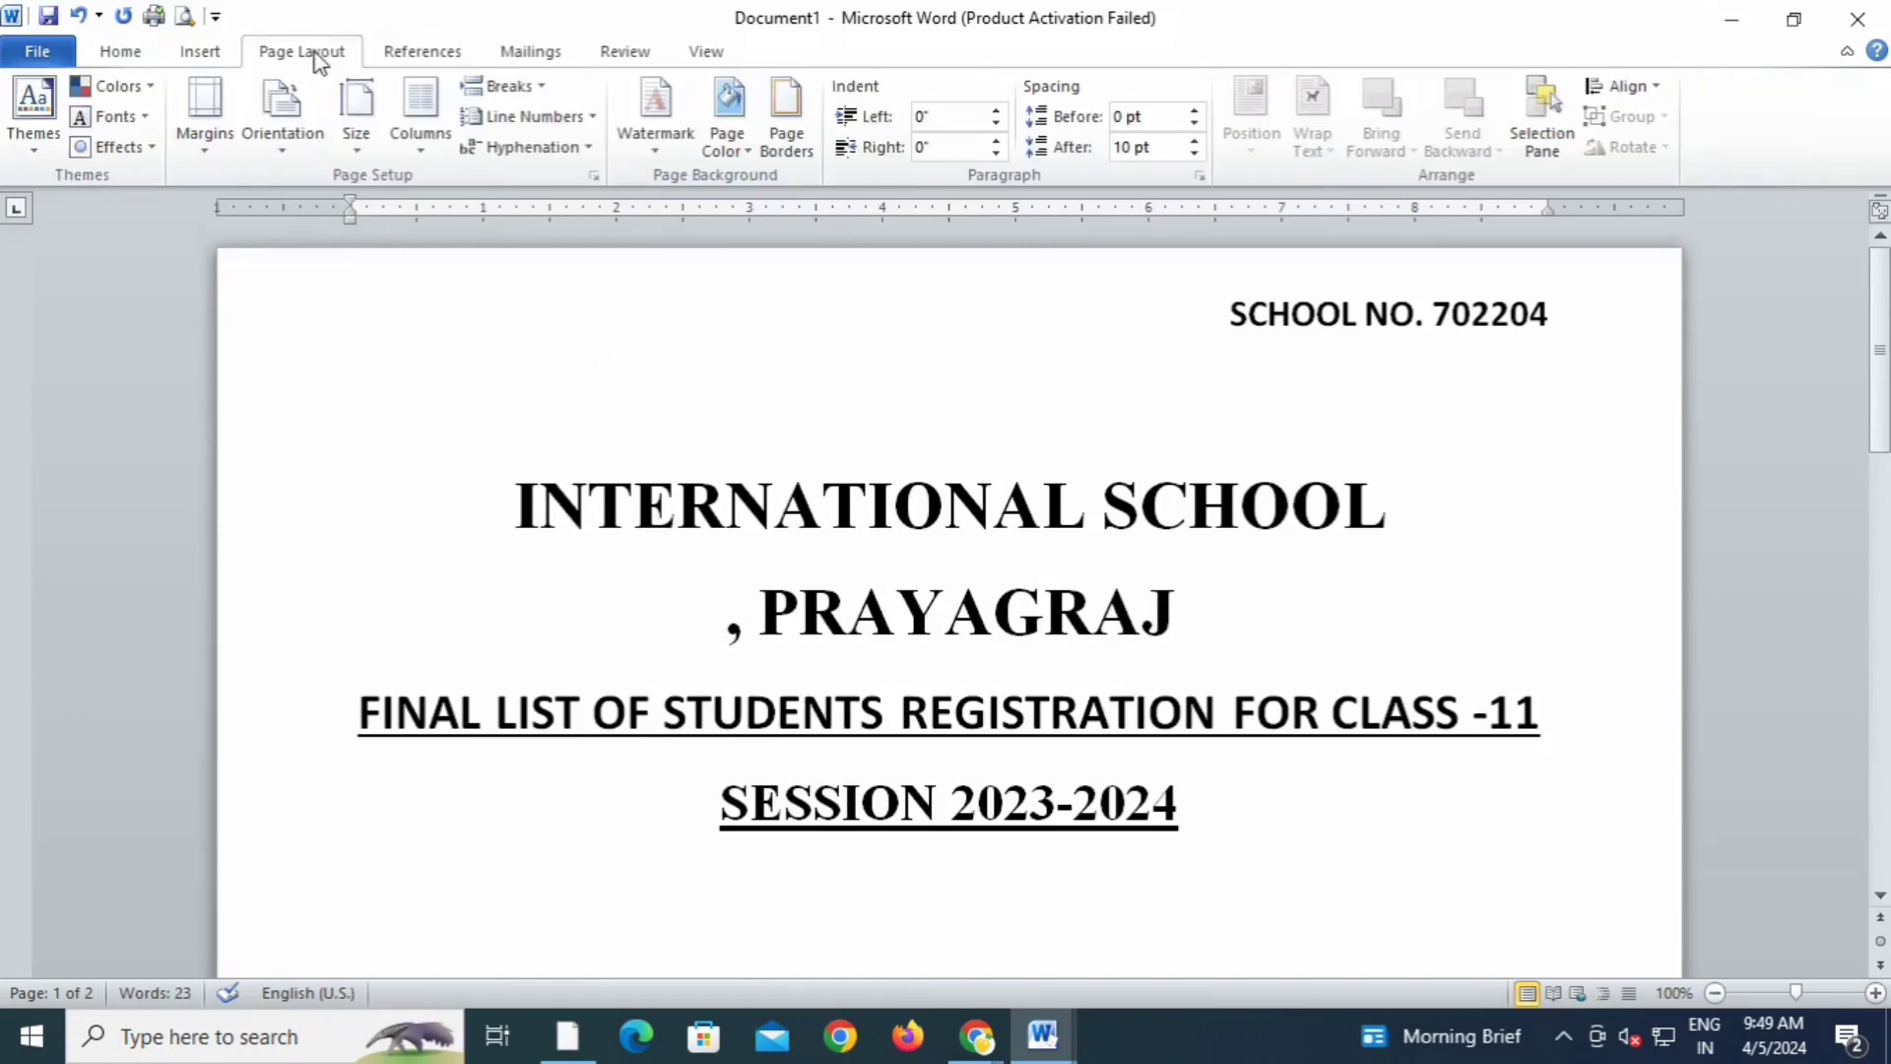
- Apply a Box page border with the thickest 3 pt solid line
left_click(774, 140)
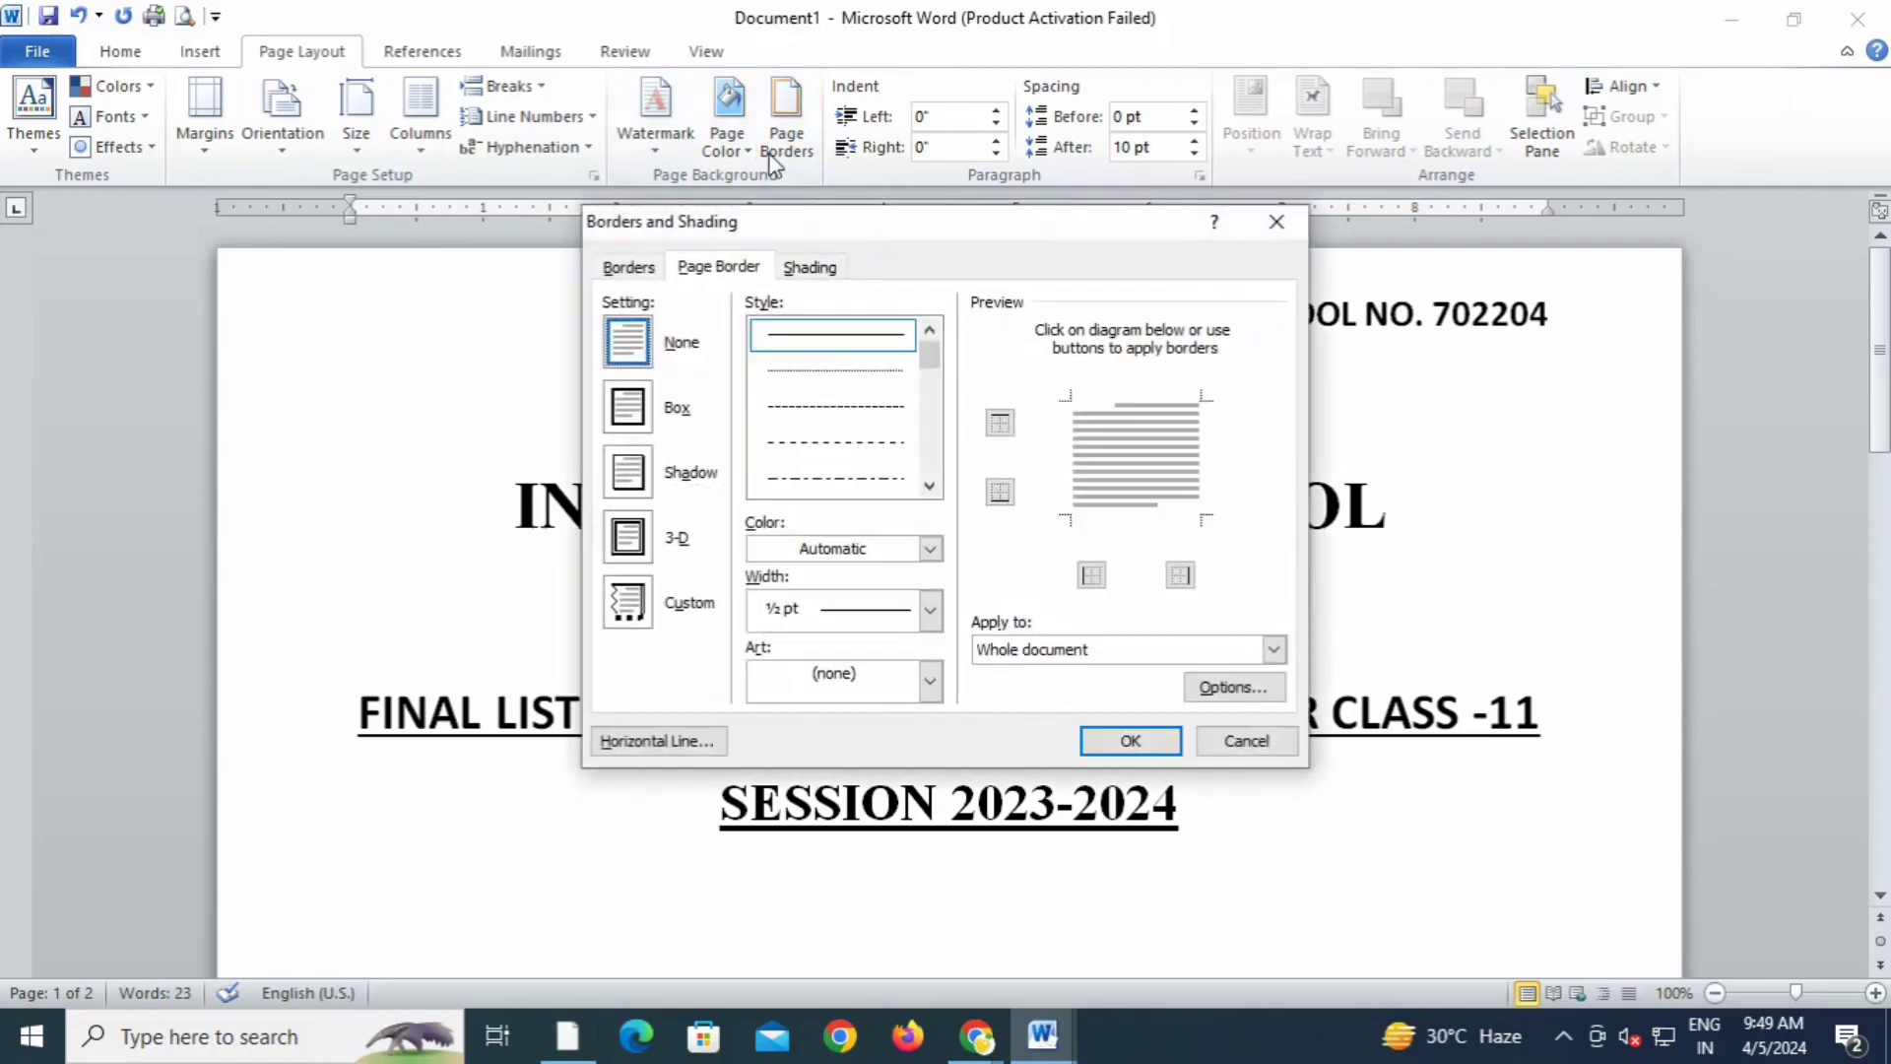
scroll(931, 367, "down", 2)
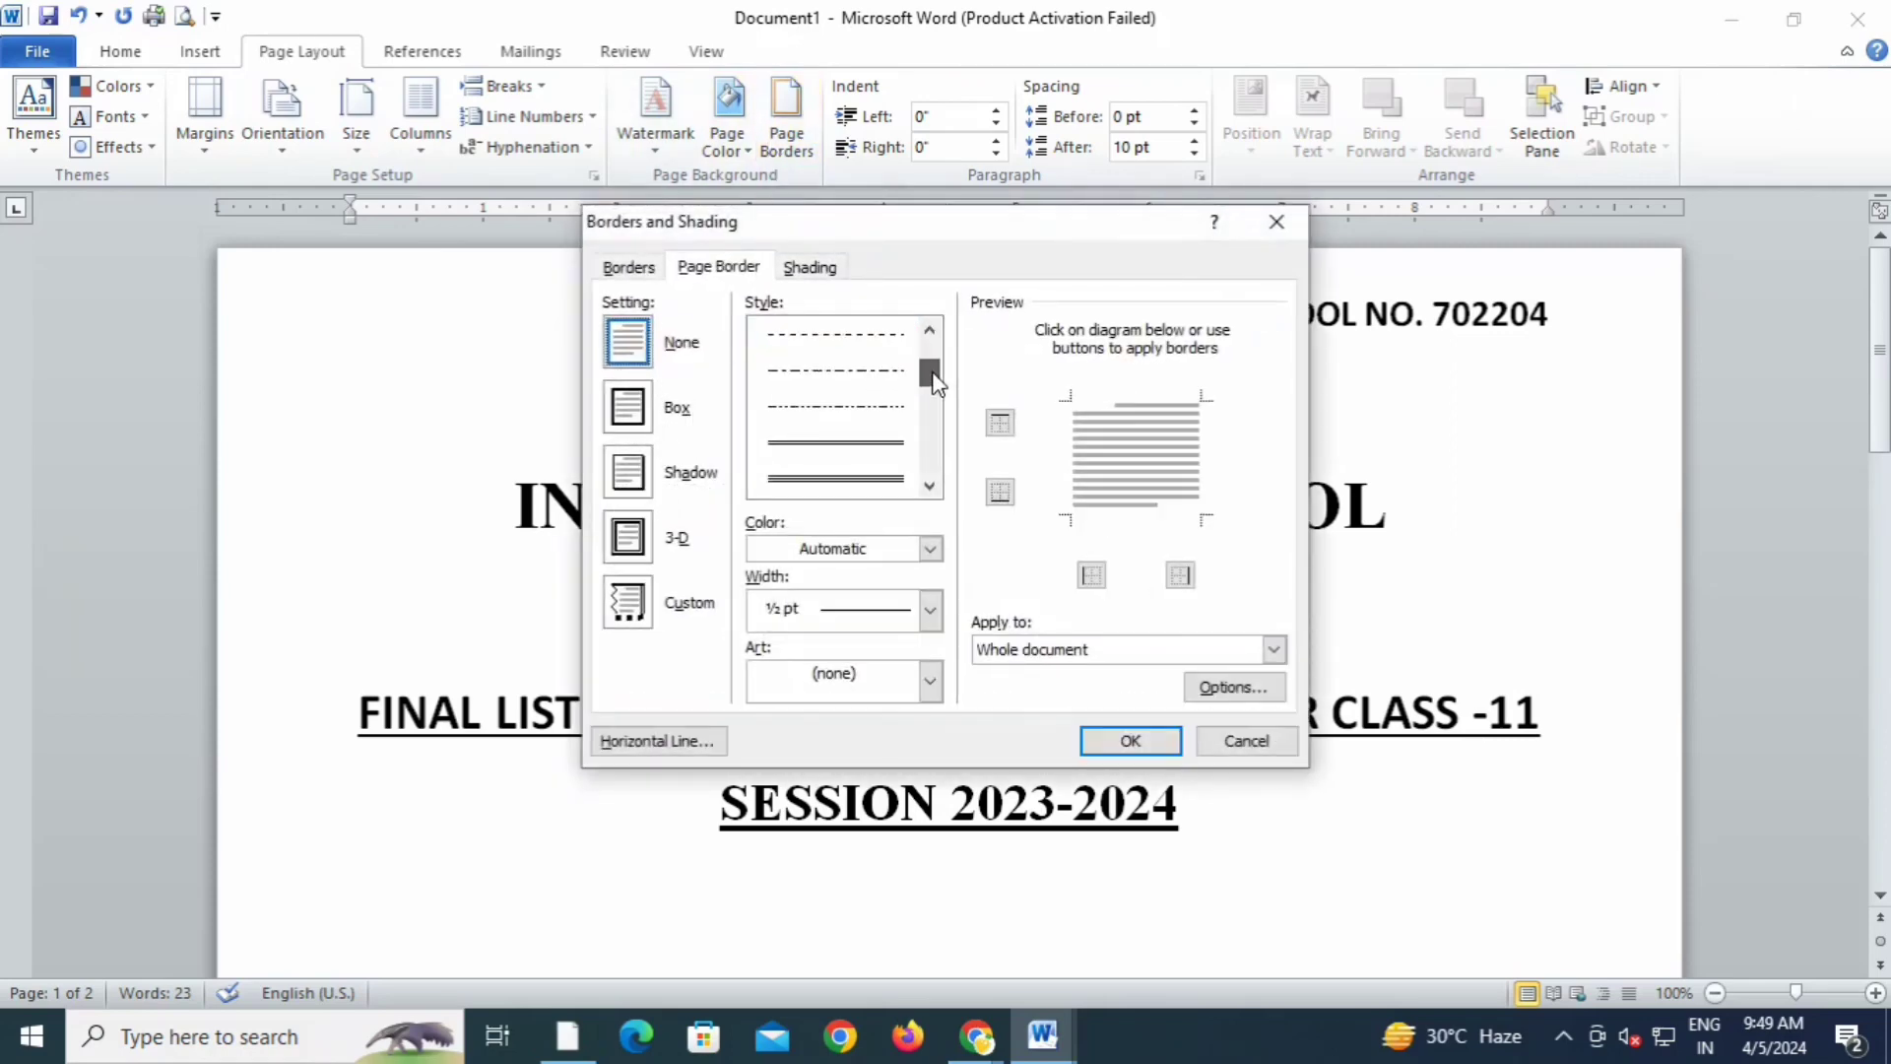
left_click(871, 480)
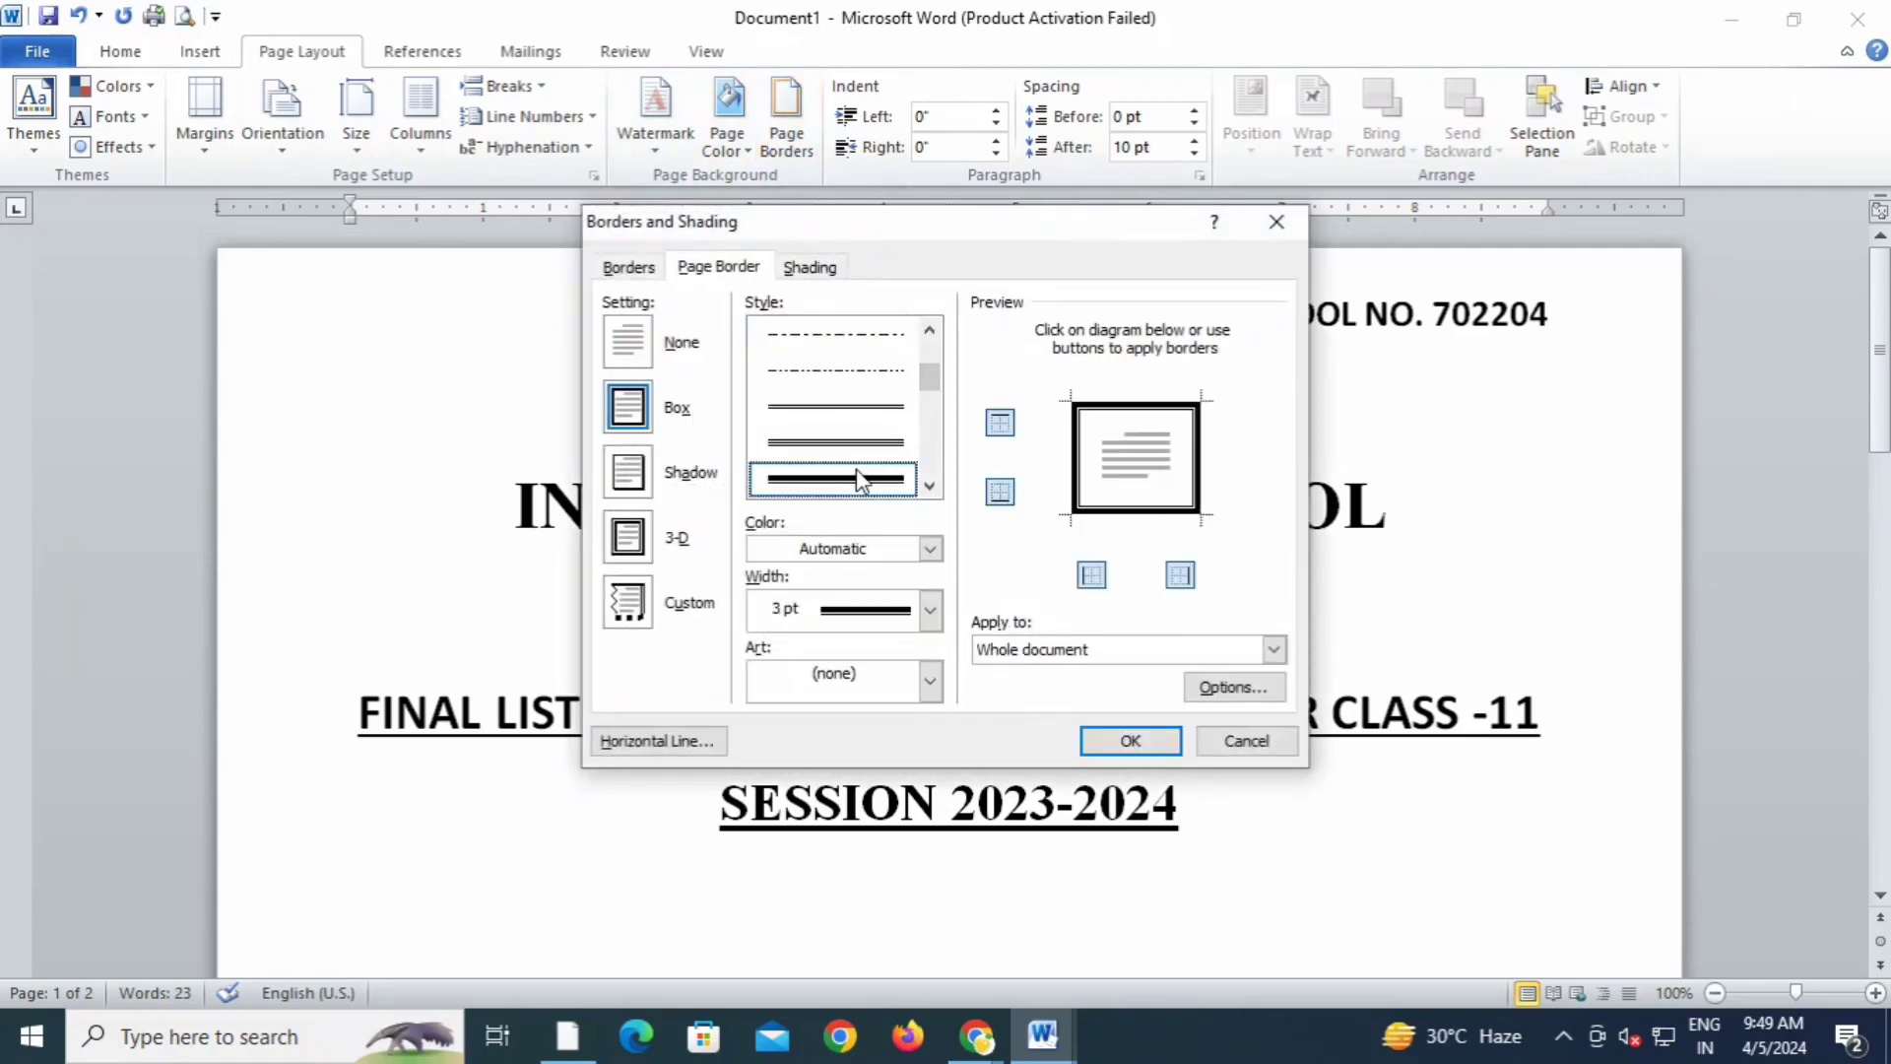
left_click(1129, 740)
- Insert a blank line above SCHOOL NO. 702204
scroll(1140, 742, "up", 5)
scroll(1140, 742, "down", 3)
scroll(1141, 741, "up", 3)
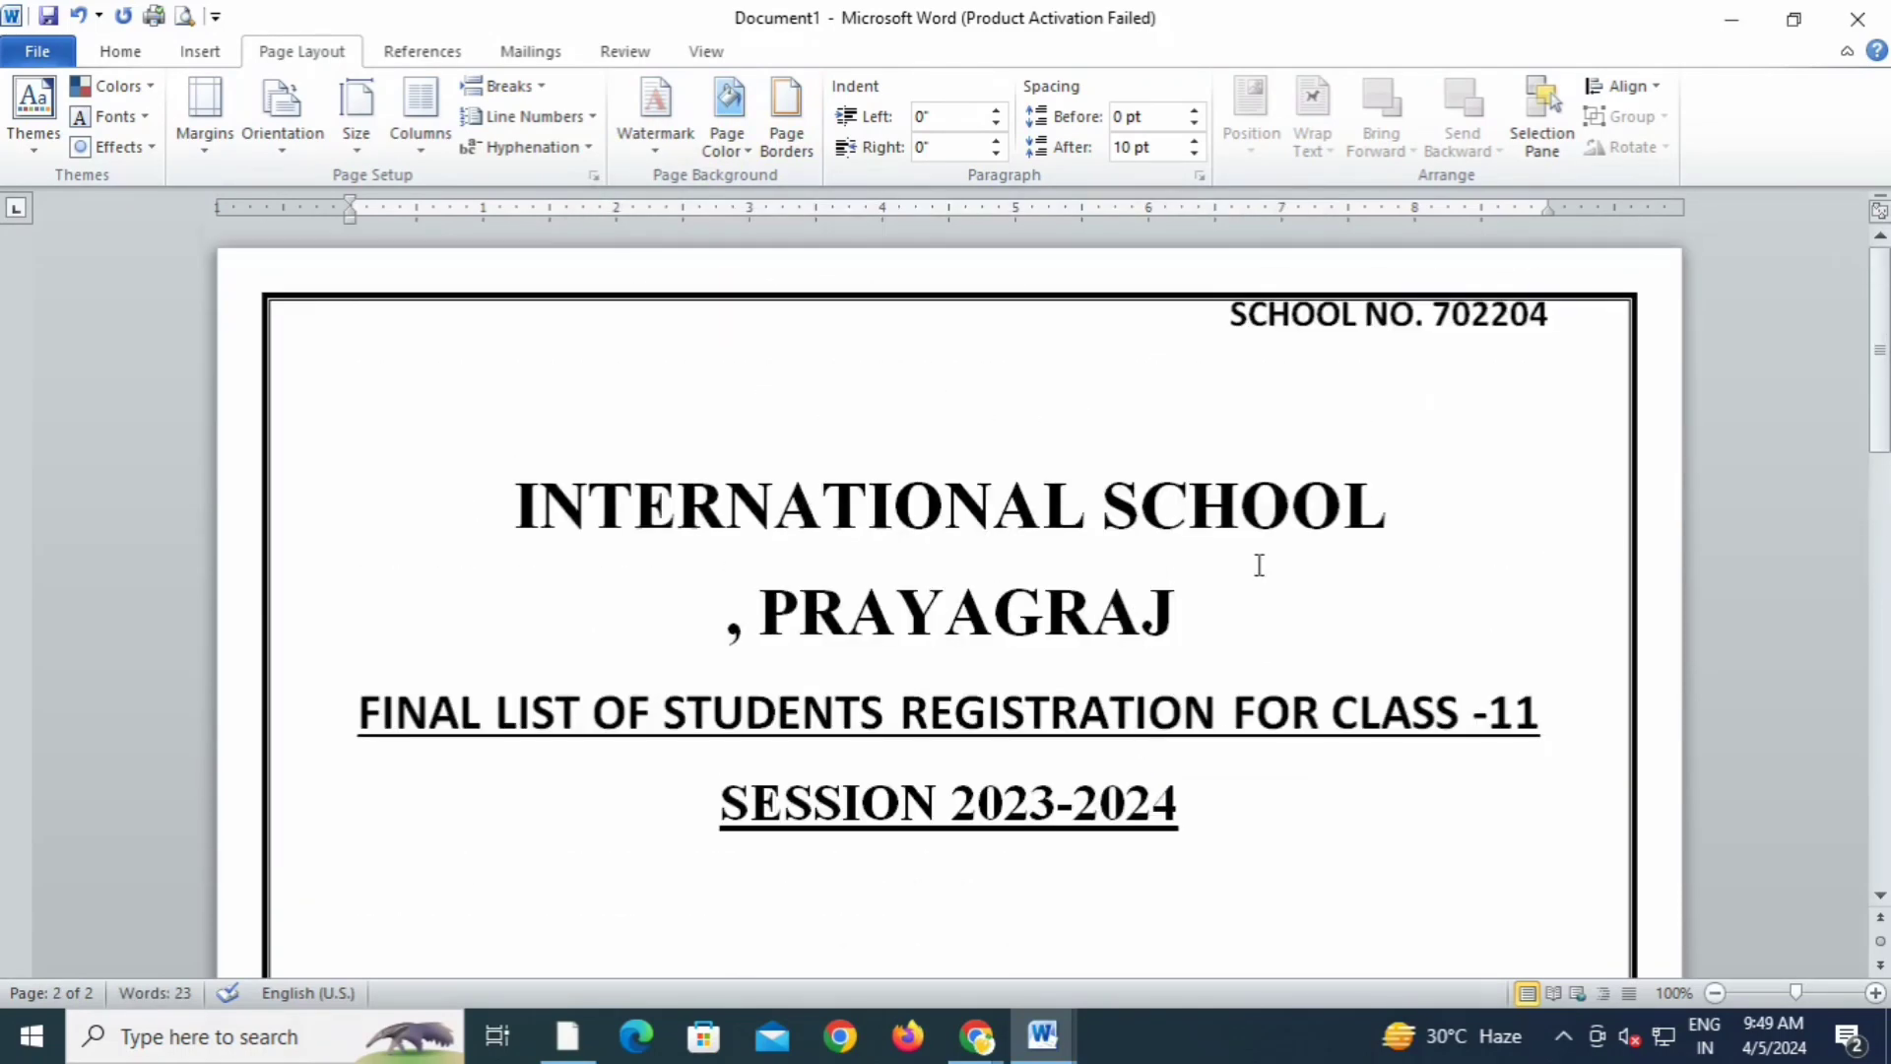
left_click(1233, 316)
key("Return")
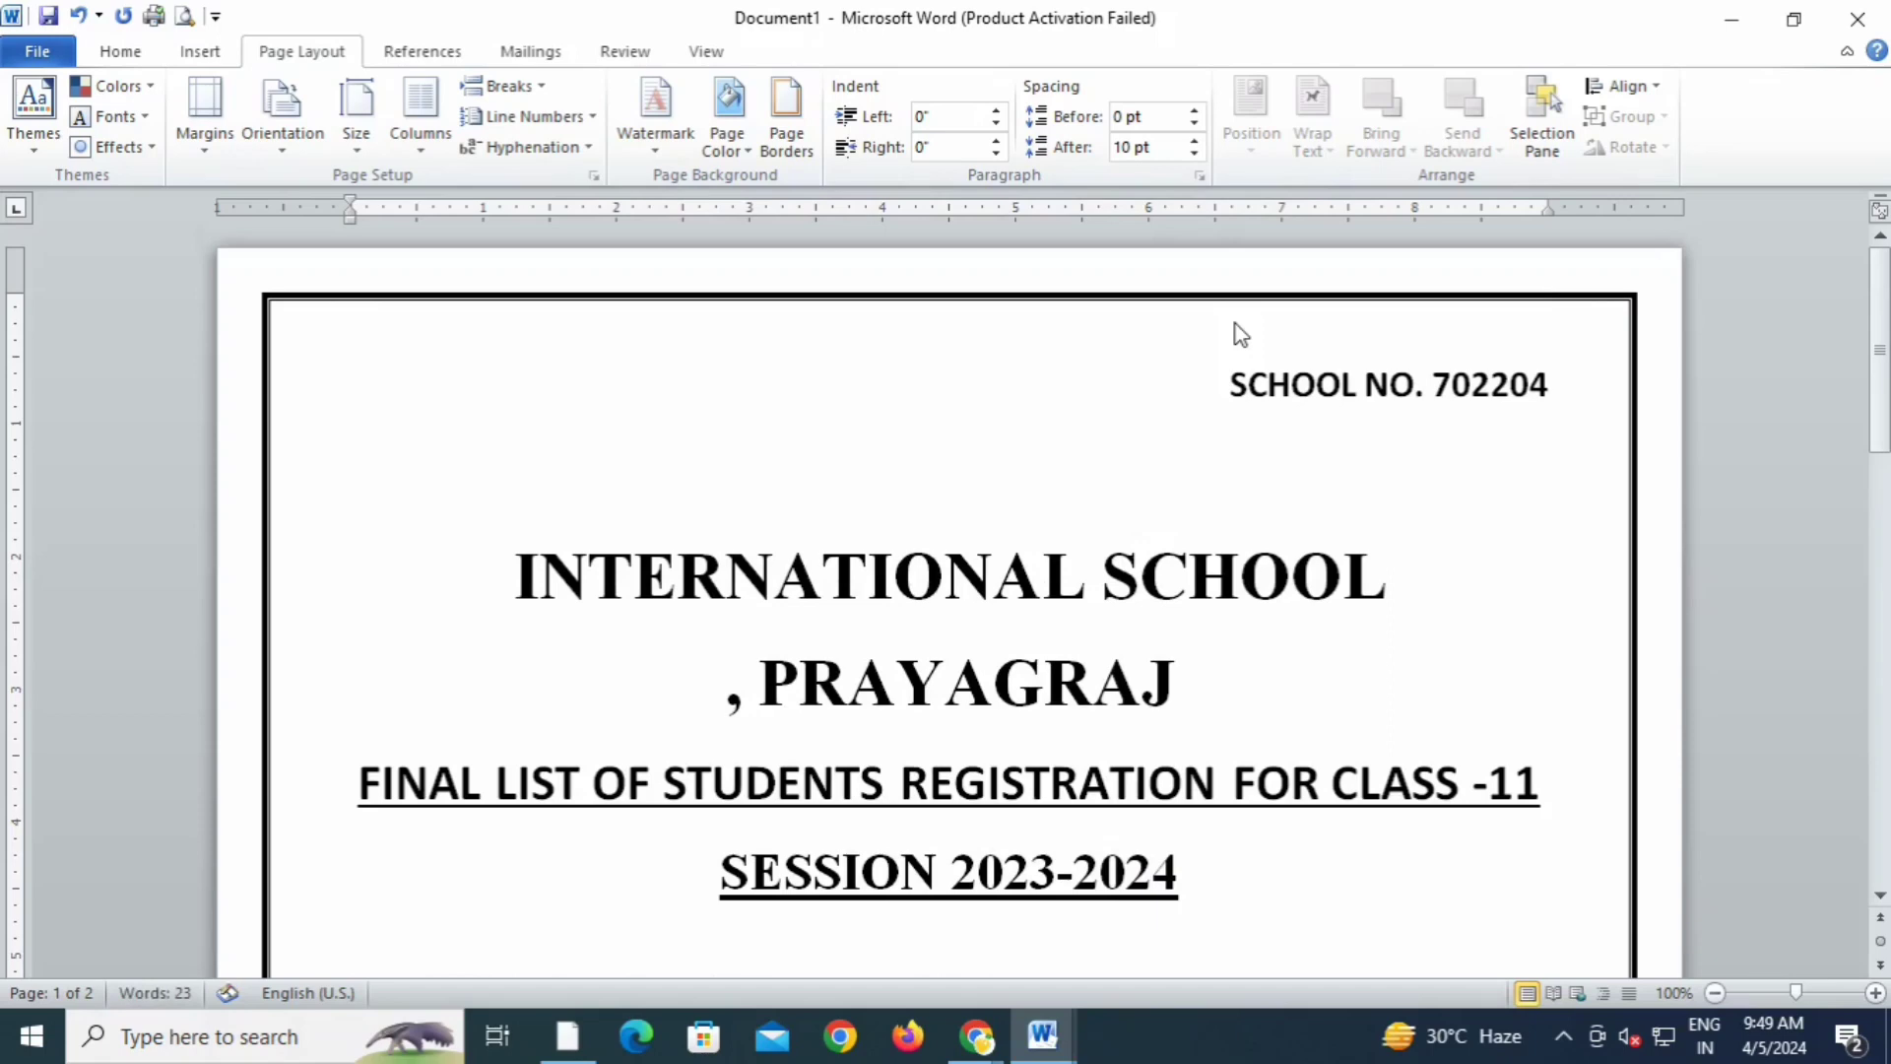
scroll(1239, 492, "down", 6)
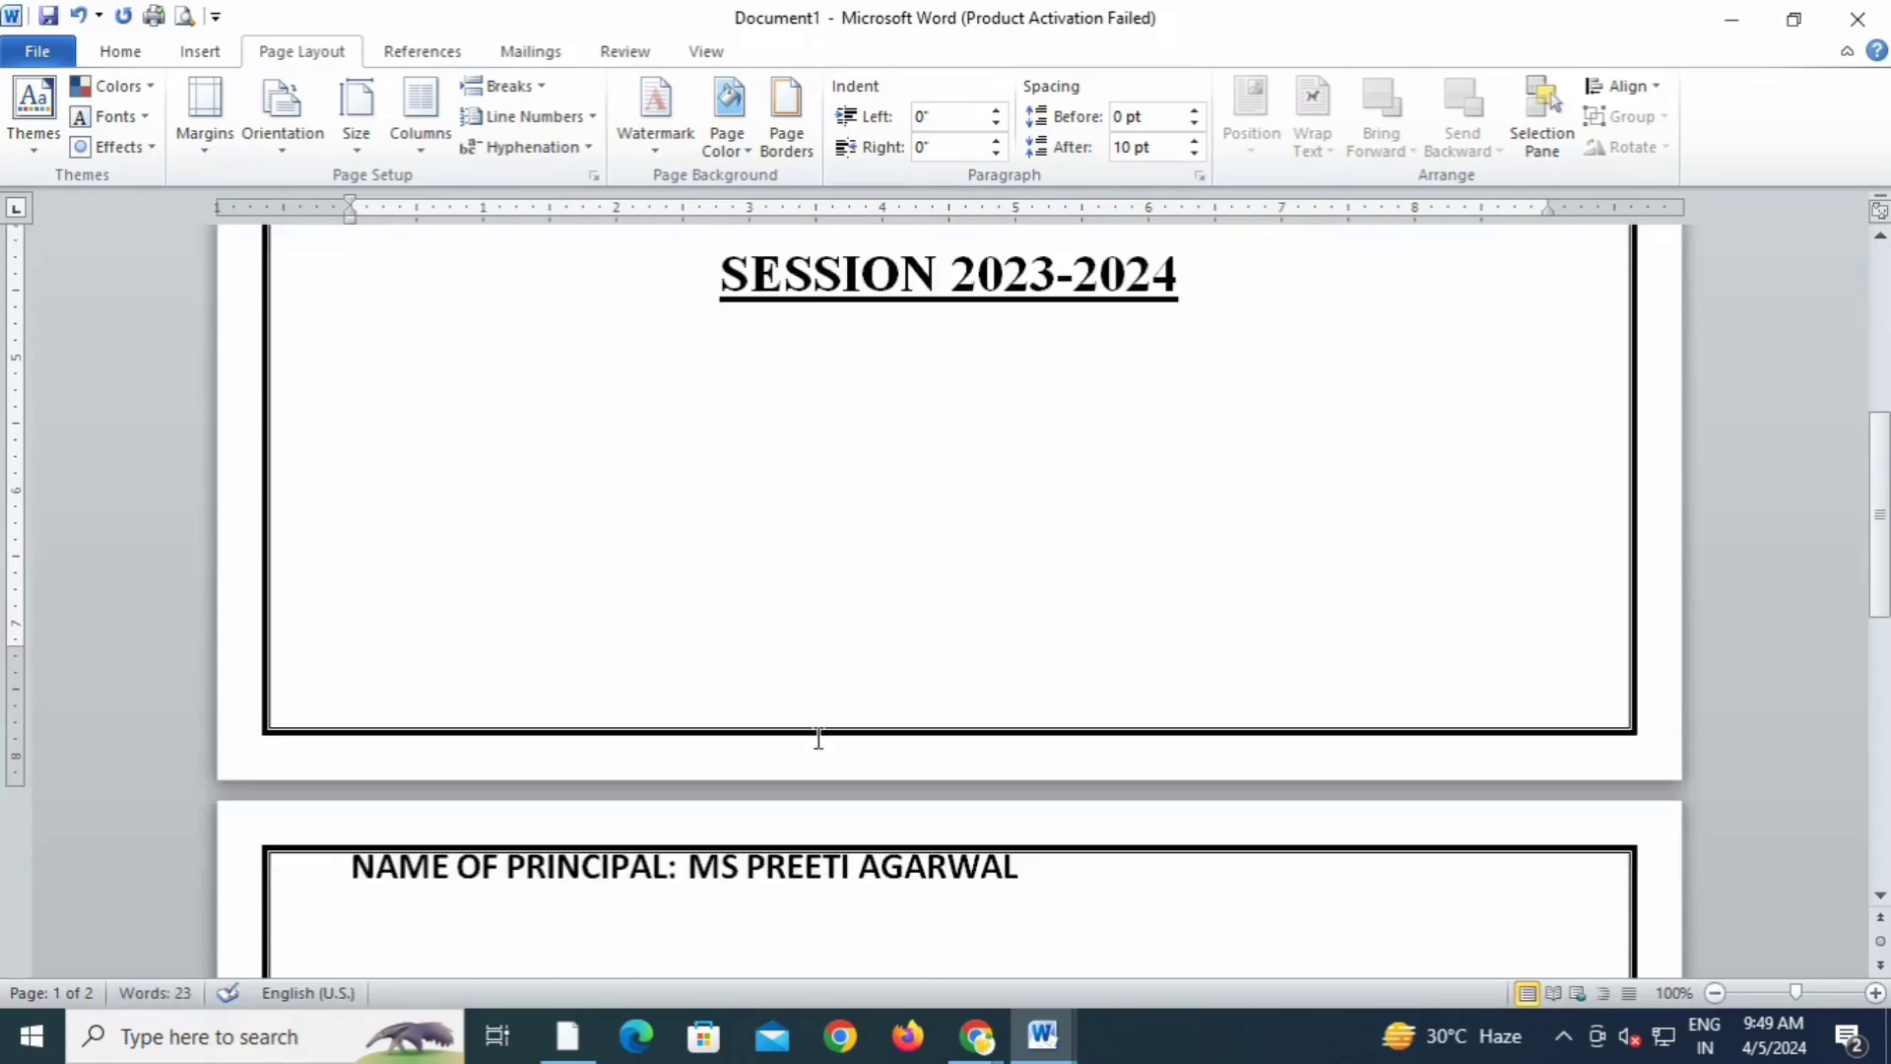
- Delete the empty line above the bottom border and add a blank line before NAME OF PRINCIPAL
double_click(359, 697)
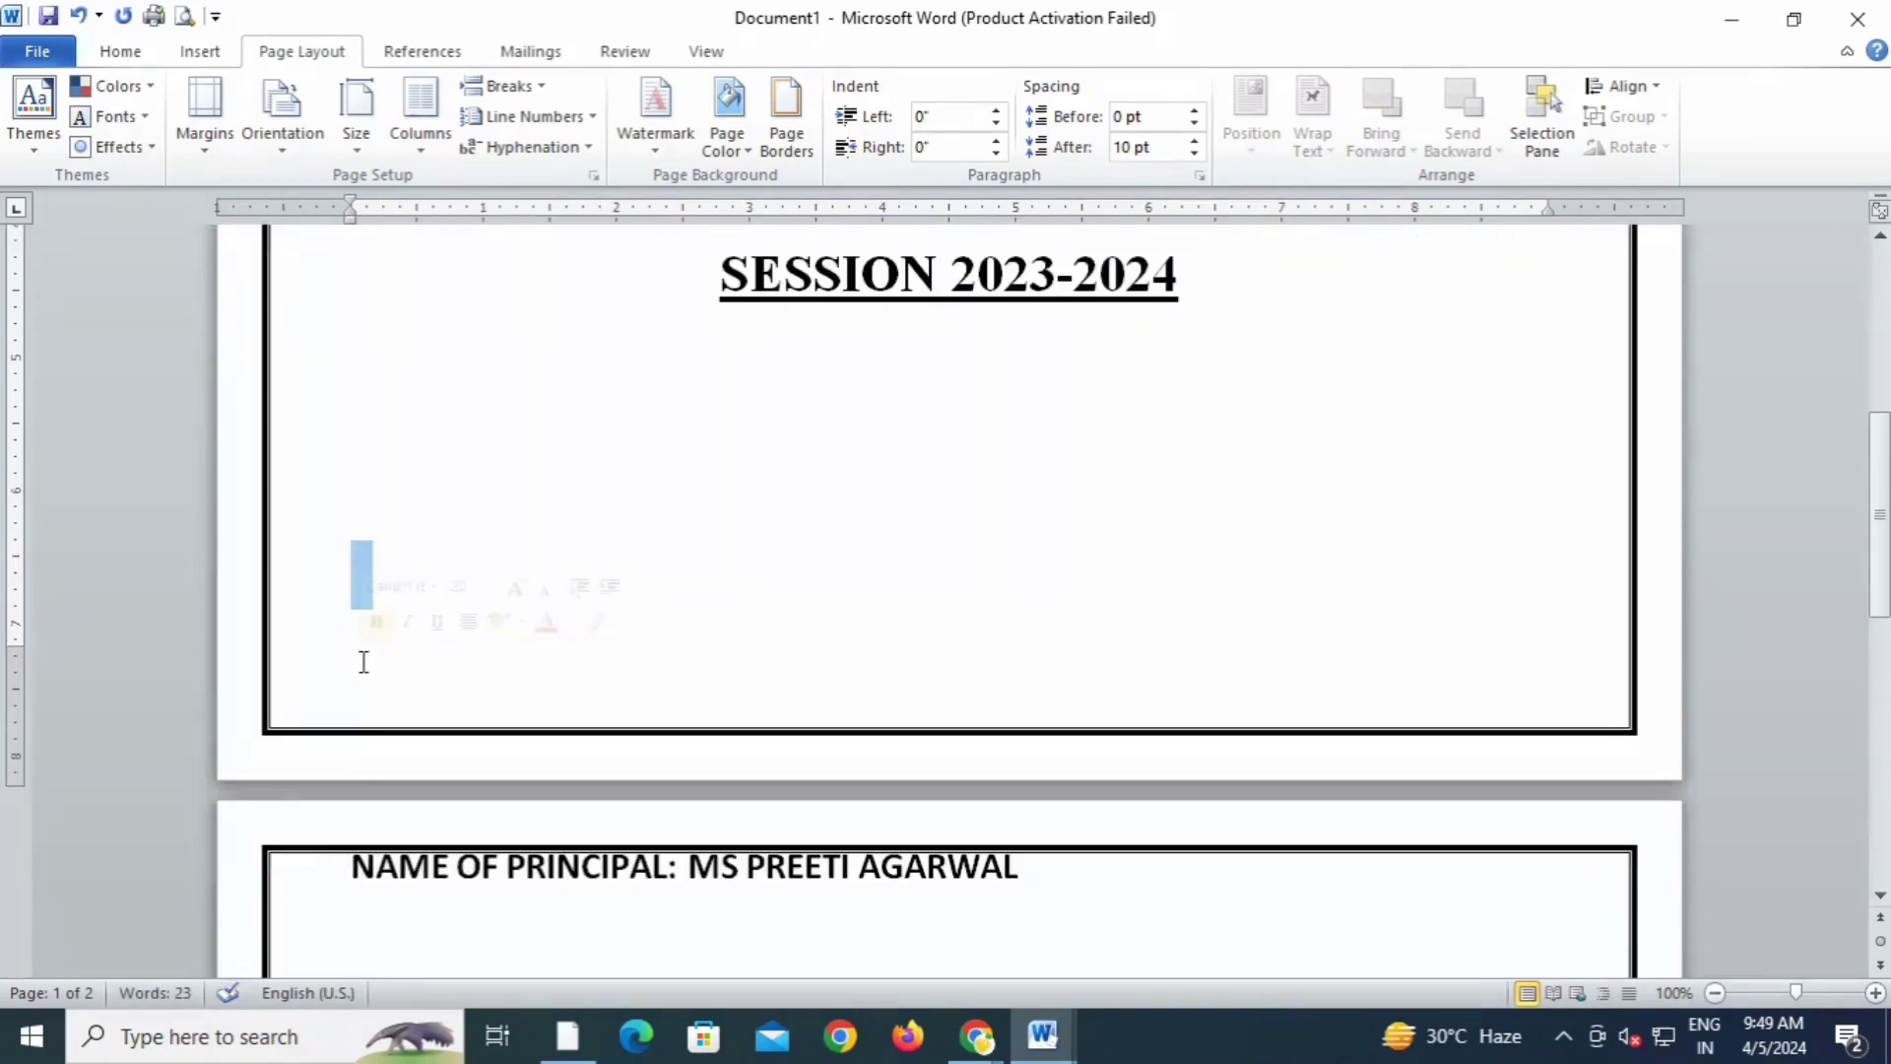
key("Delete")
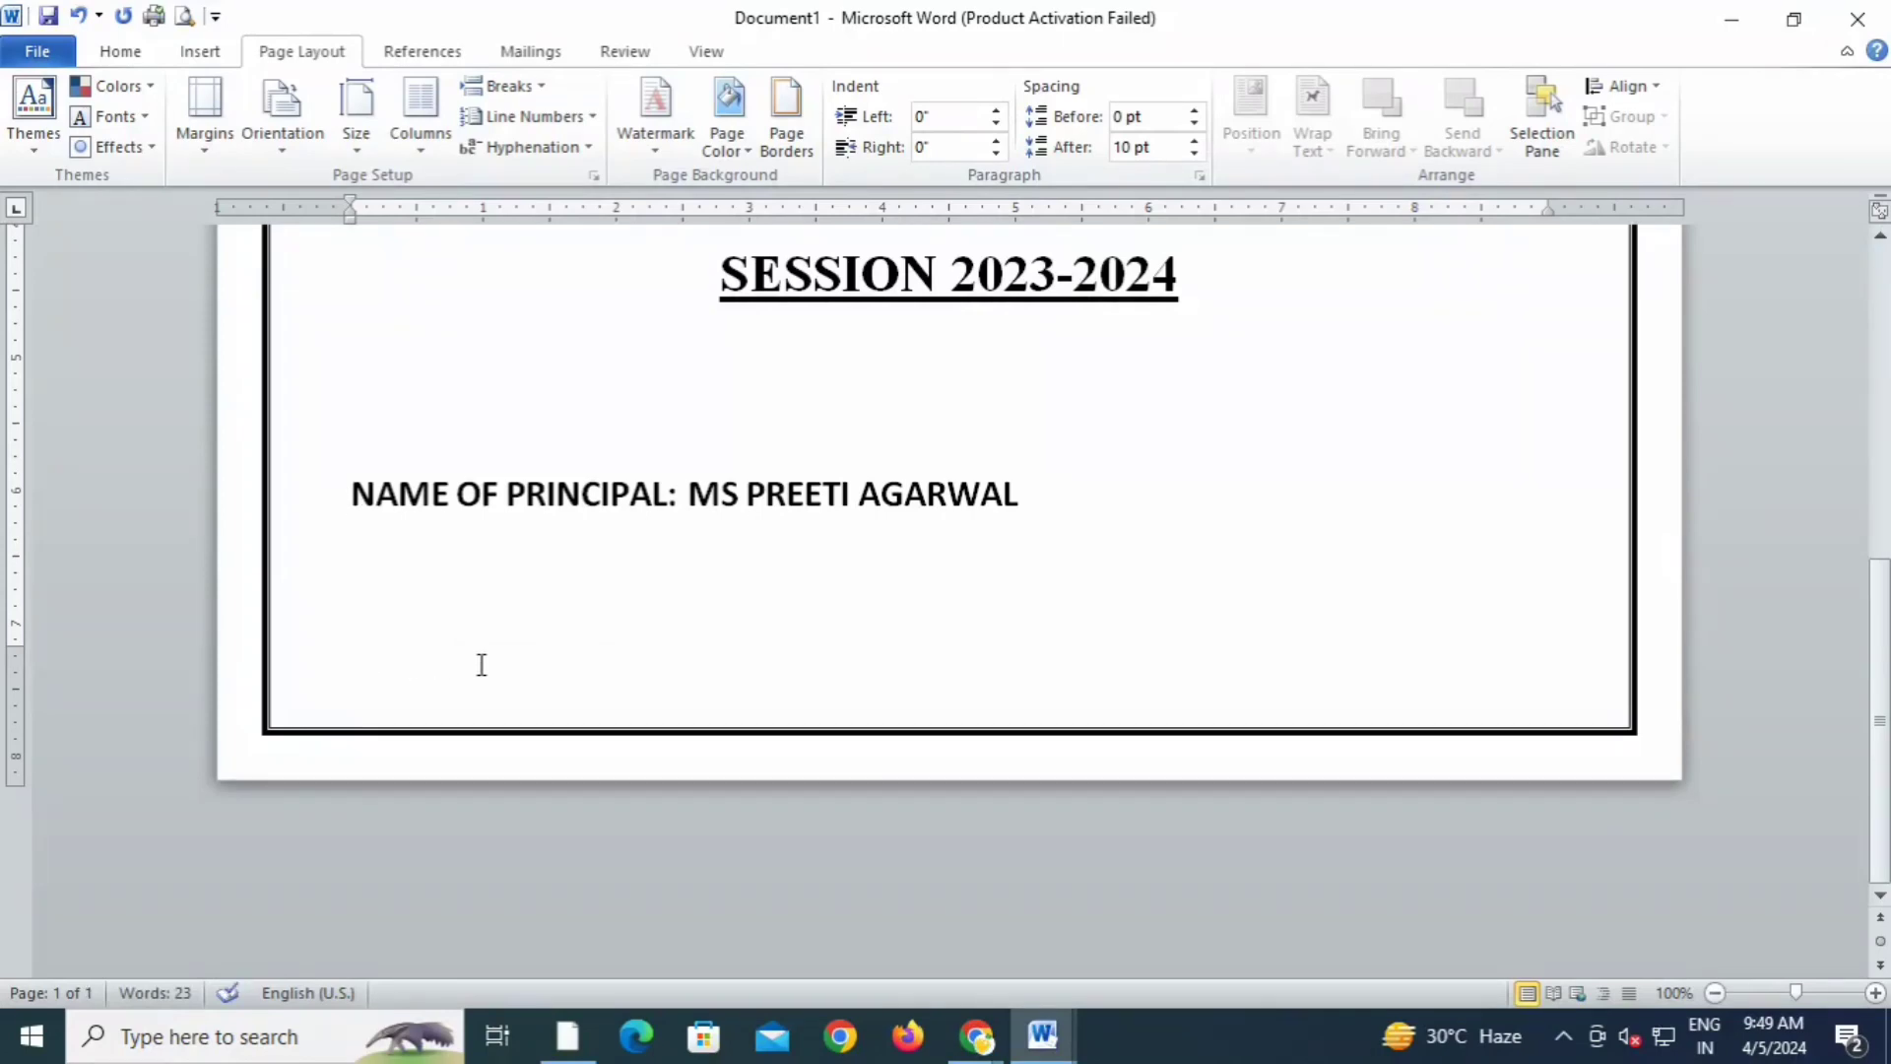
key("Return")
scroll(979, 823, "up", 6)
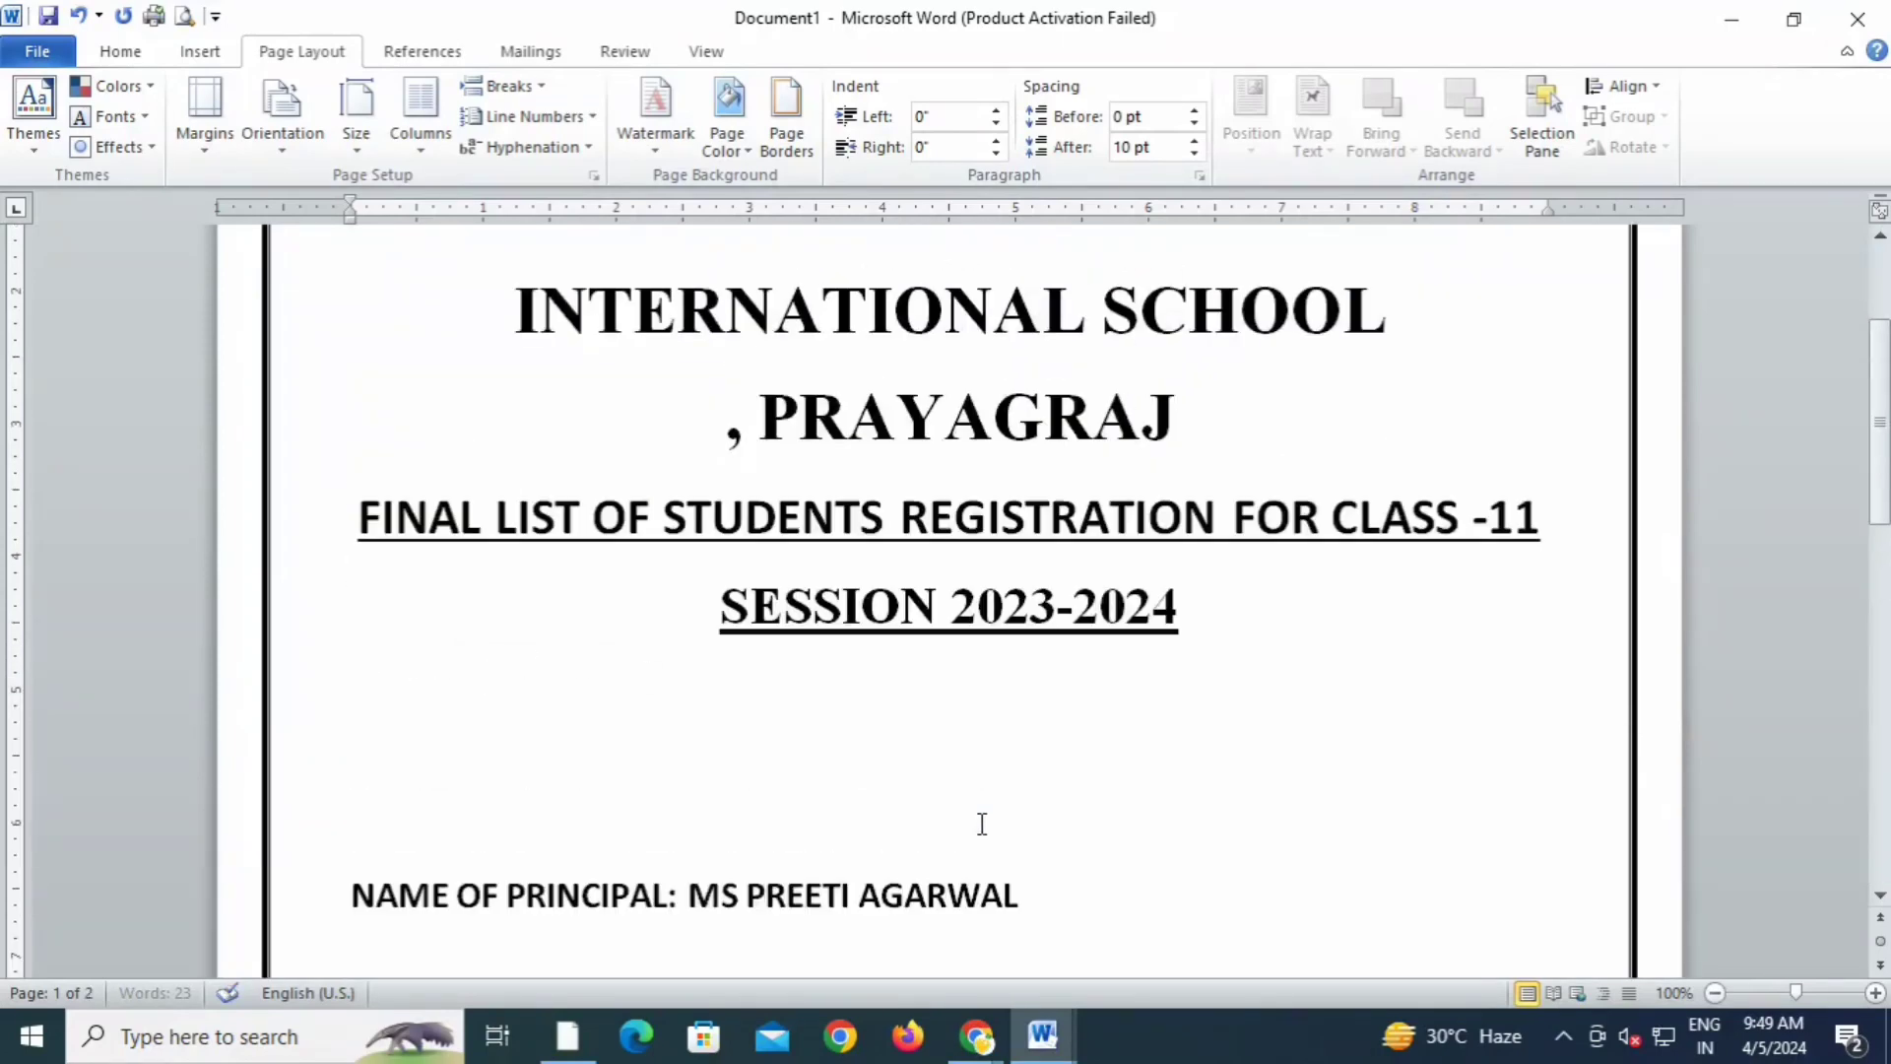
scroll(982, 823, "down", 4)
scroll(980, 823, "up", 4)
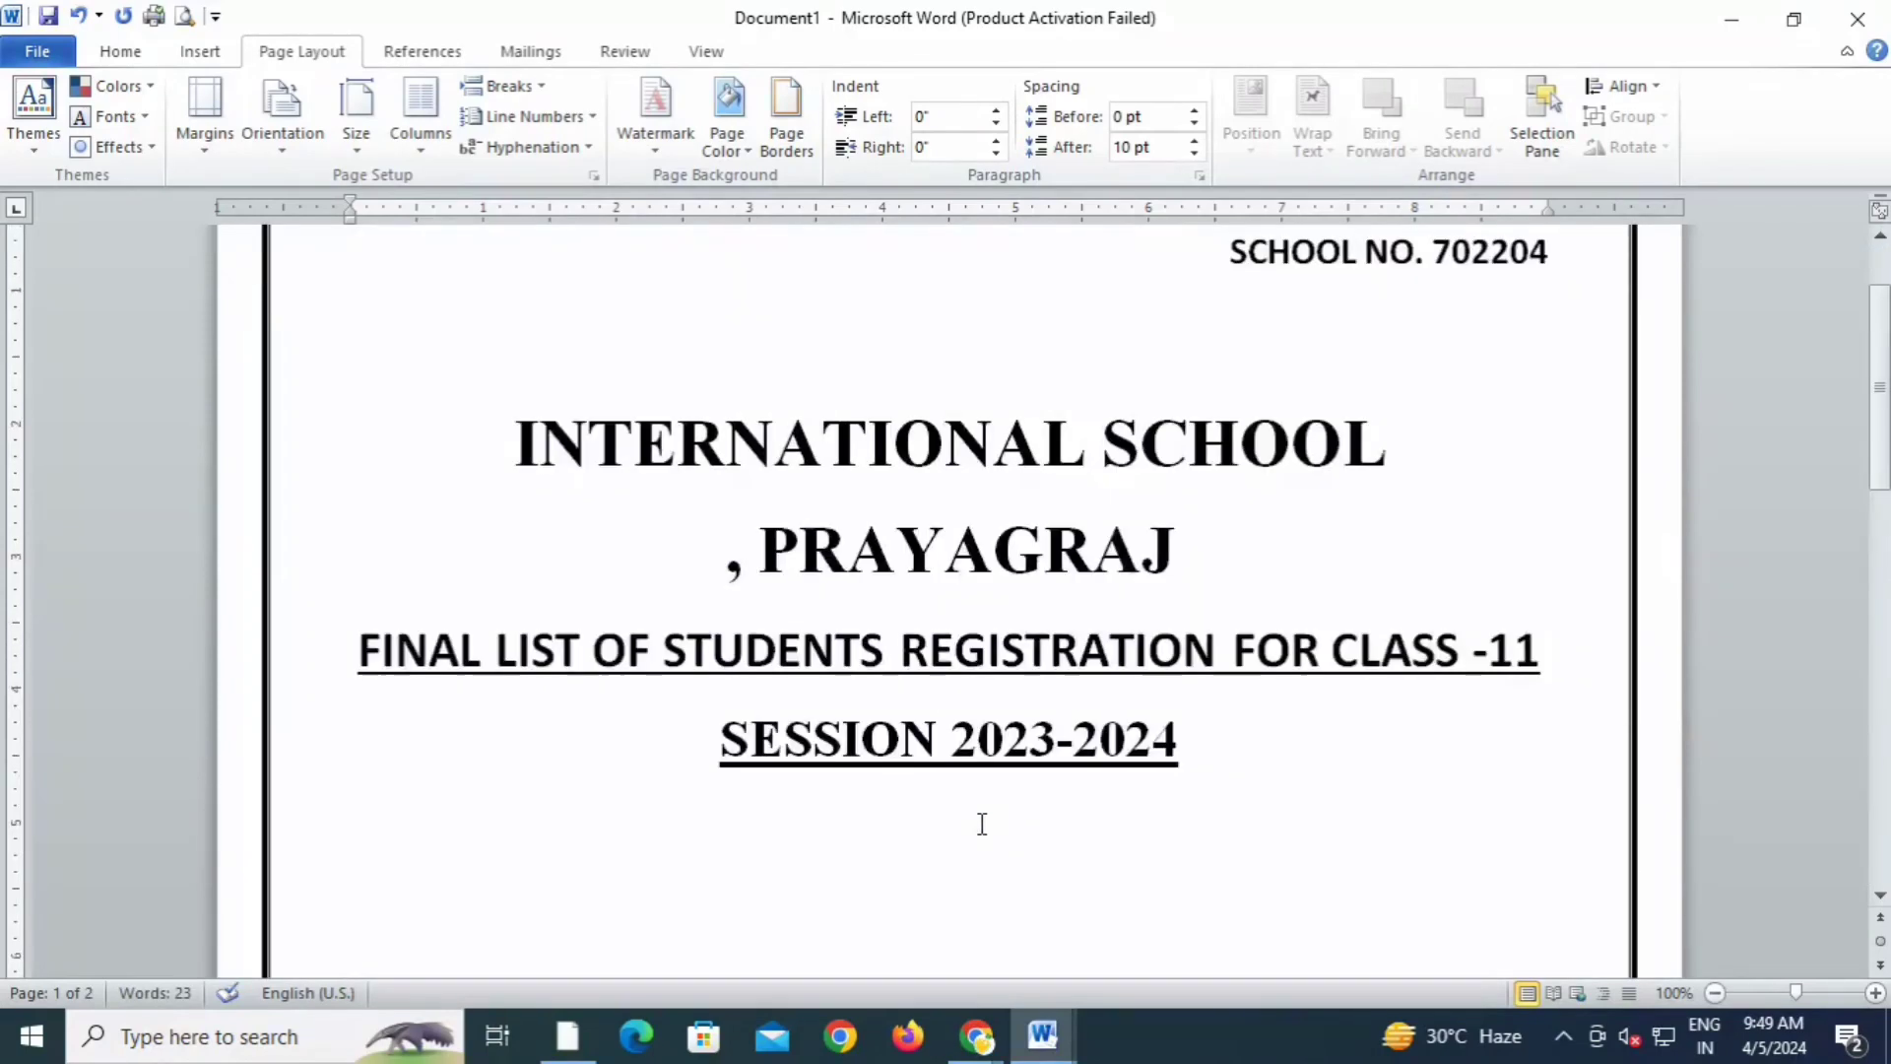
scroll(1111, 929, "down", 1)
scroll(1123, 916, "down", 15)
scroll(1133, 908, "up", 12)
scroll(1135, 912, "up", 5)
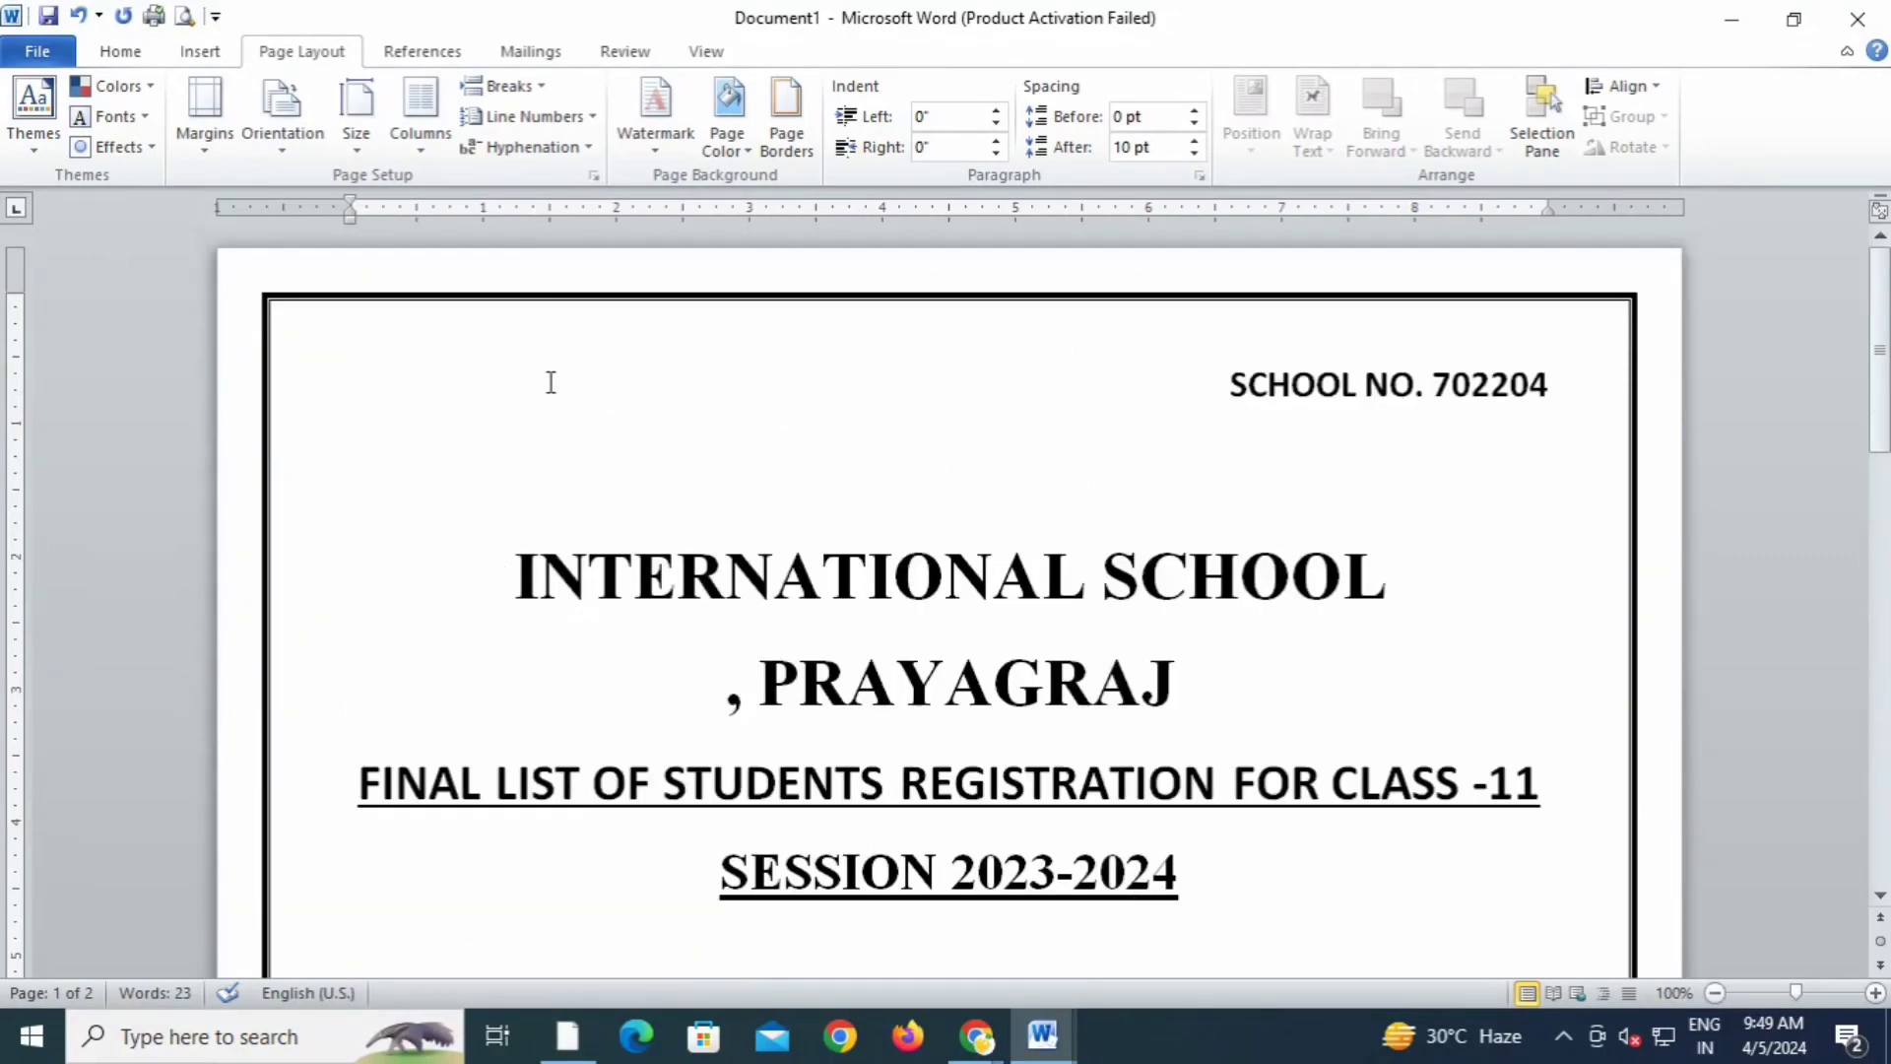
- Set the page colour to Olive Green, Accent 3, Lighter 80%
left_click(734, 113)
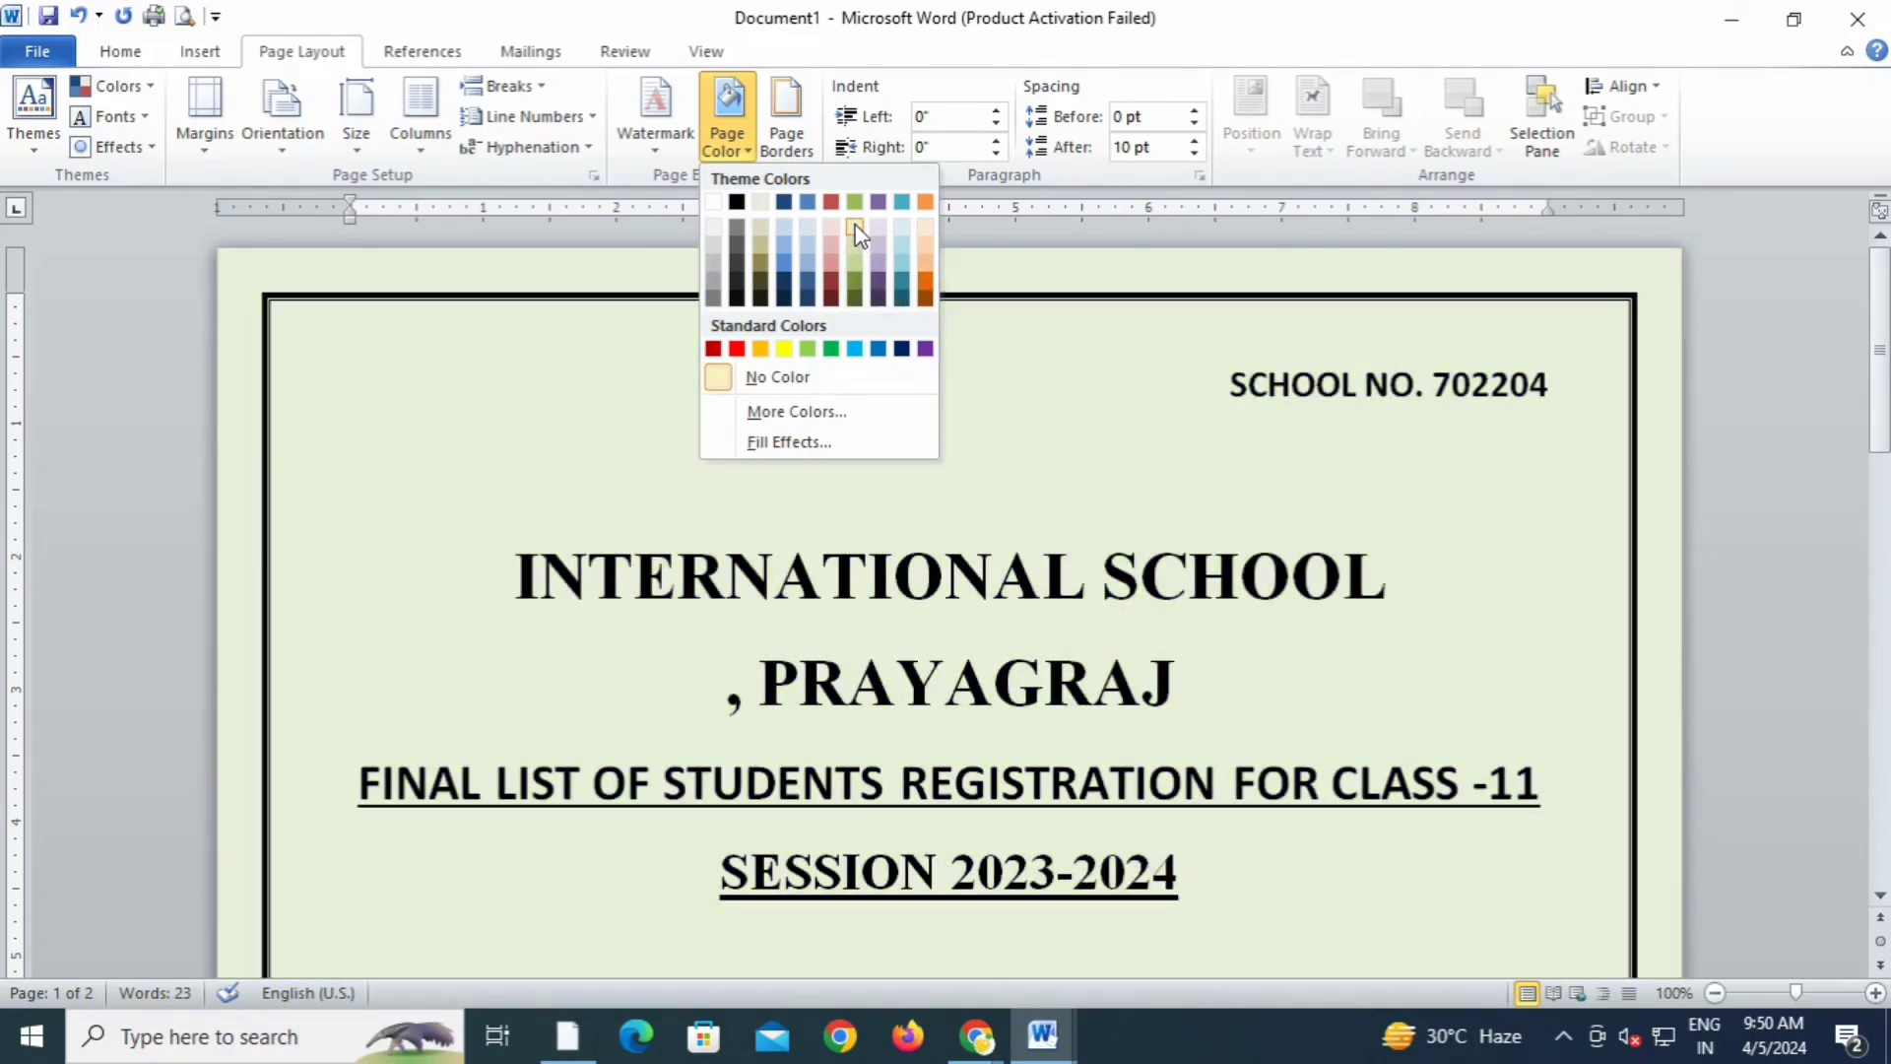
left_click(856, 234)
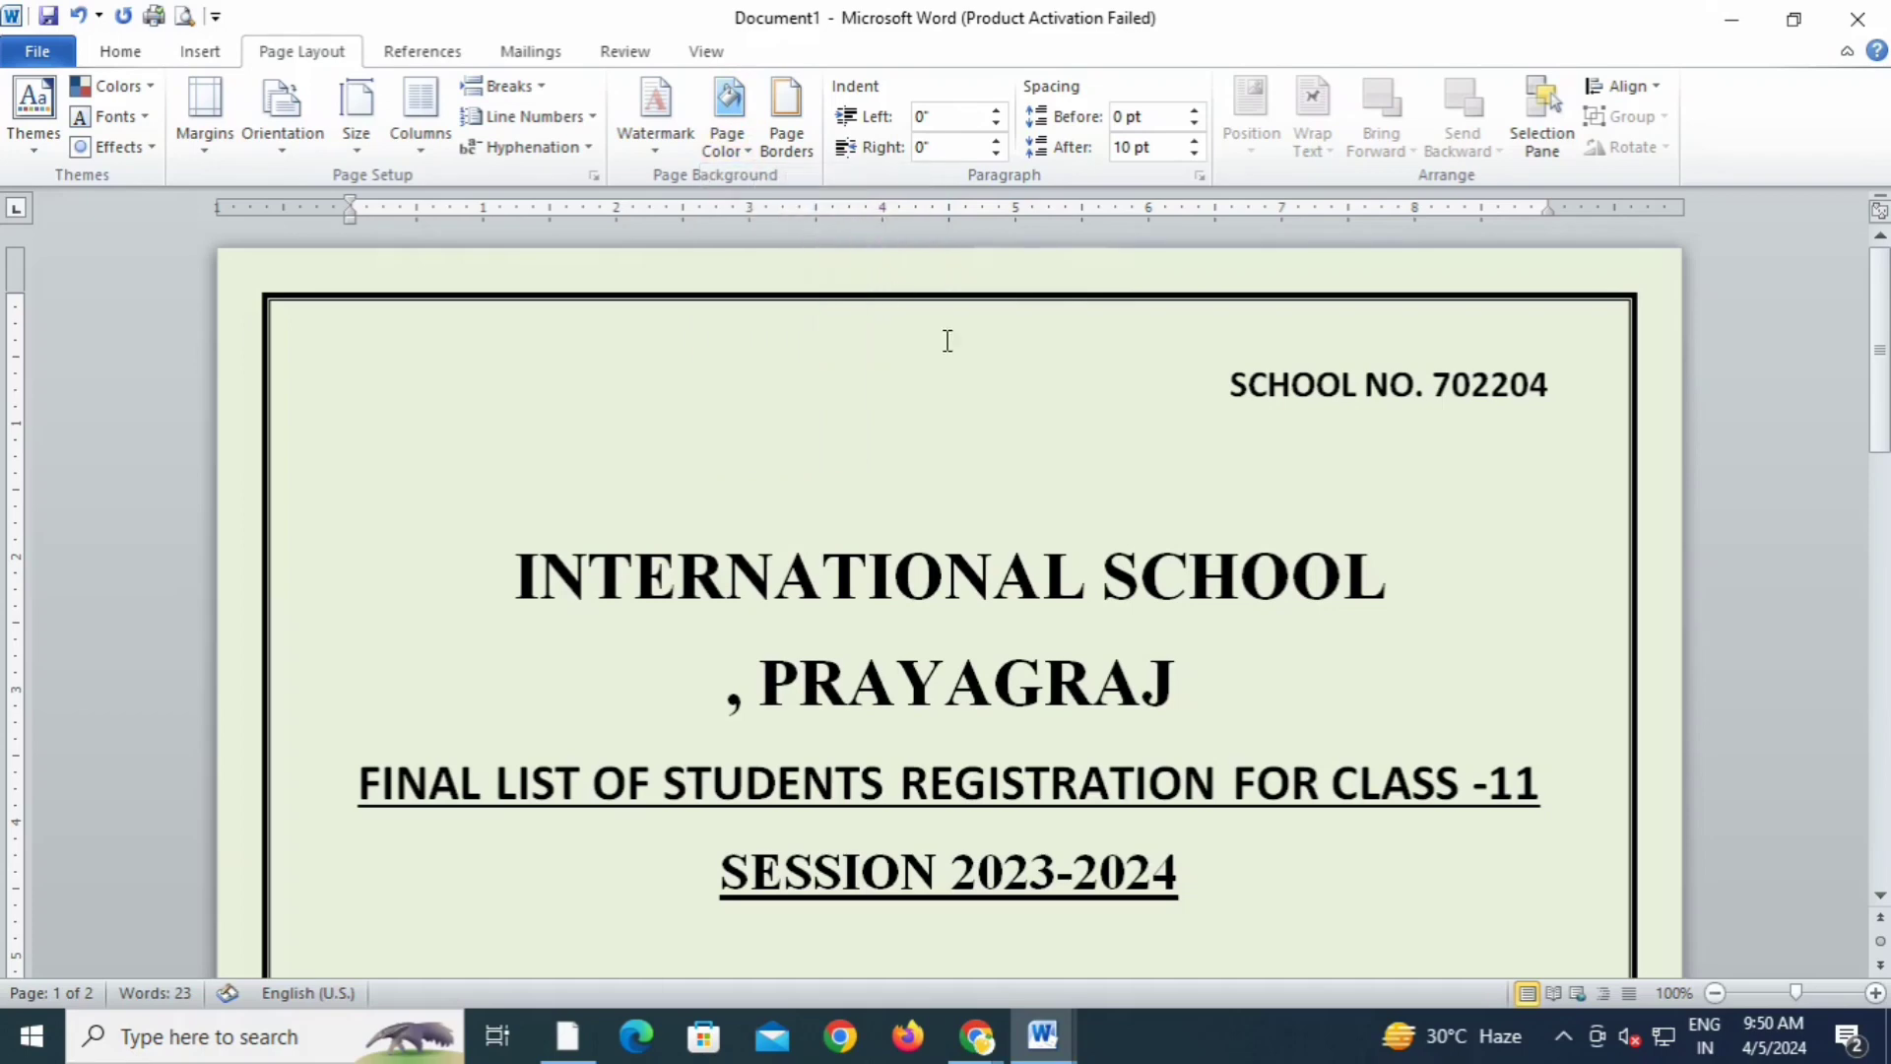
scroll(1158, 699, "down", 5)
scroll(1160, 708, "down", 5)
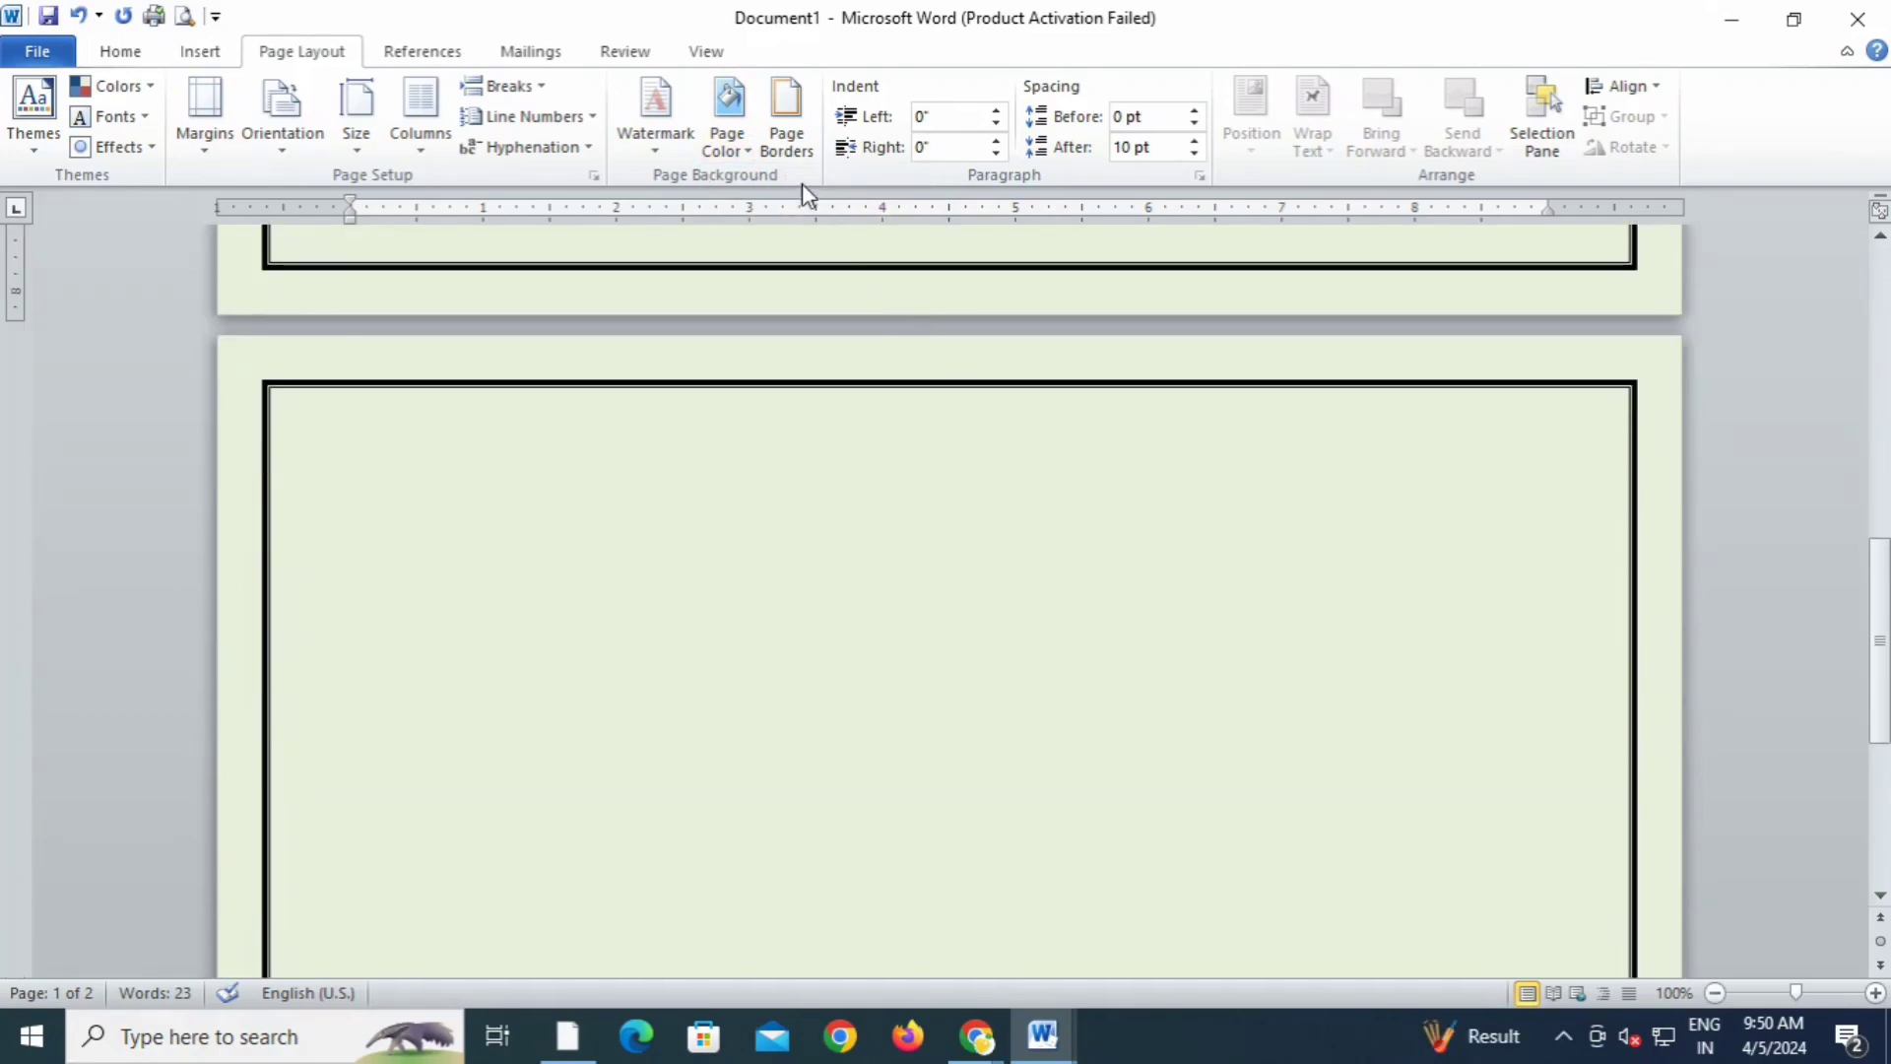
- Check the page border and page colour settings, closing both without changes
left_click(788, 133)
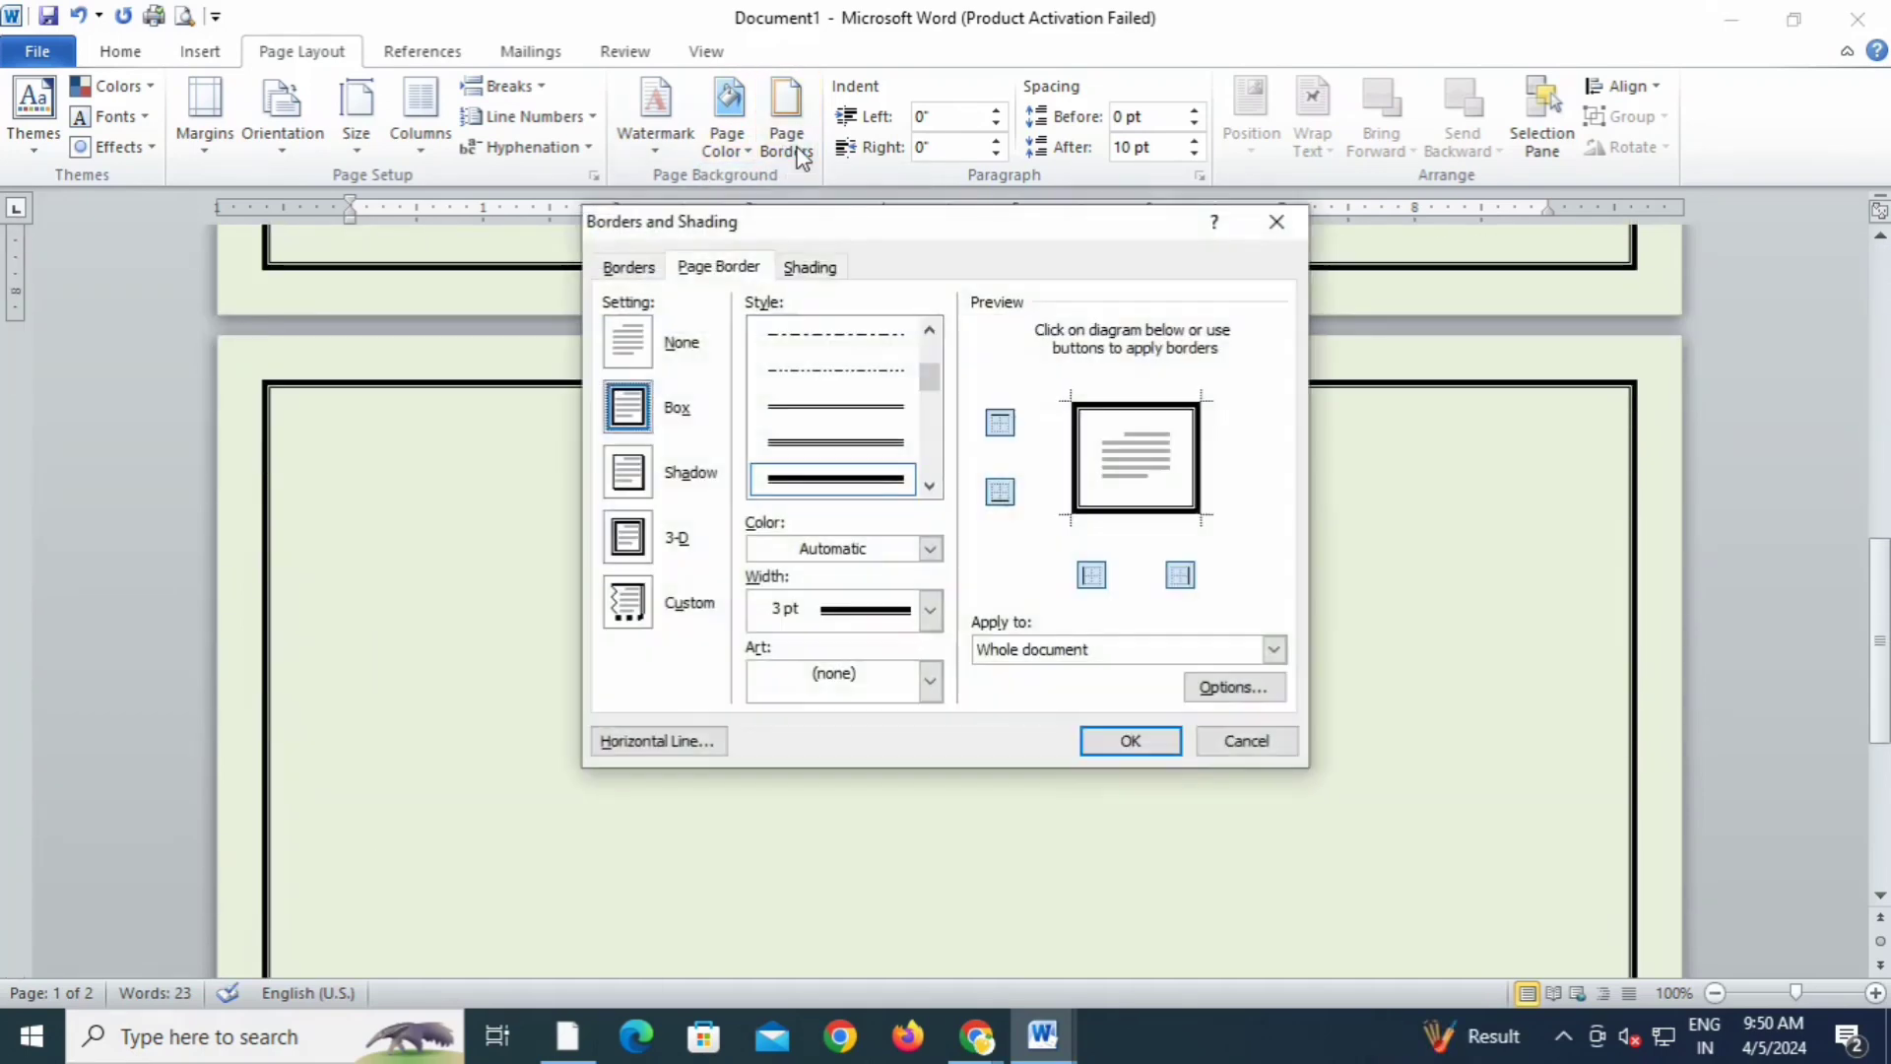
left_click(1278, 223)
left_click(725, 129)
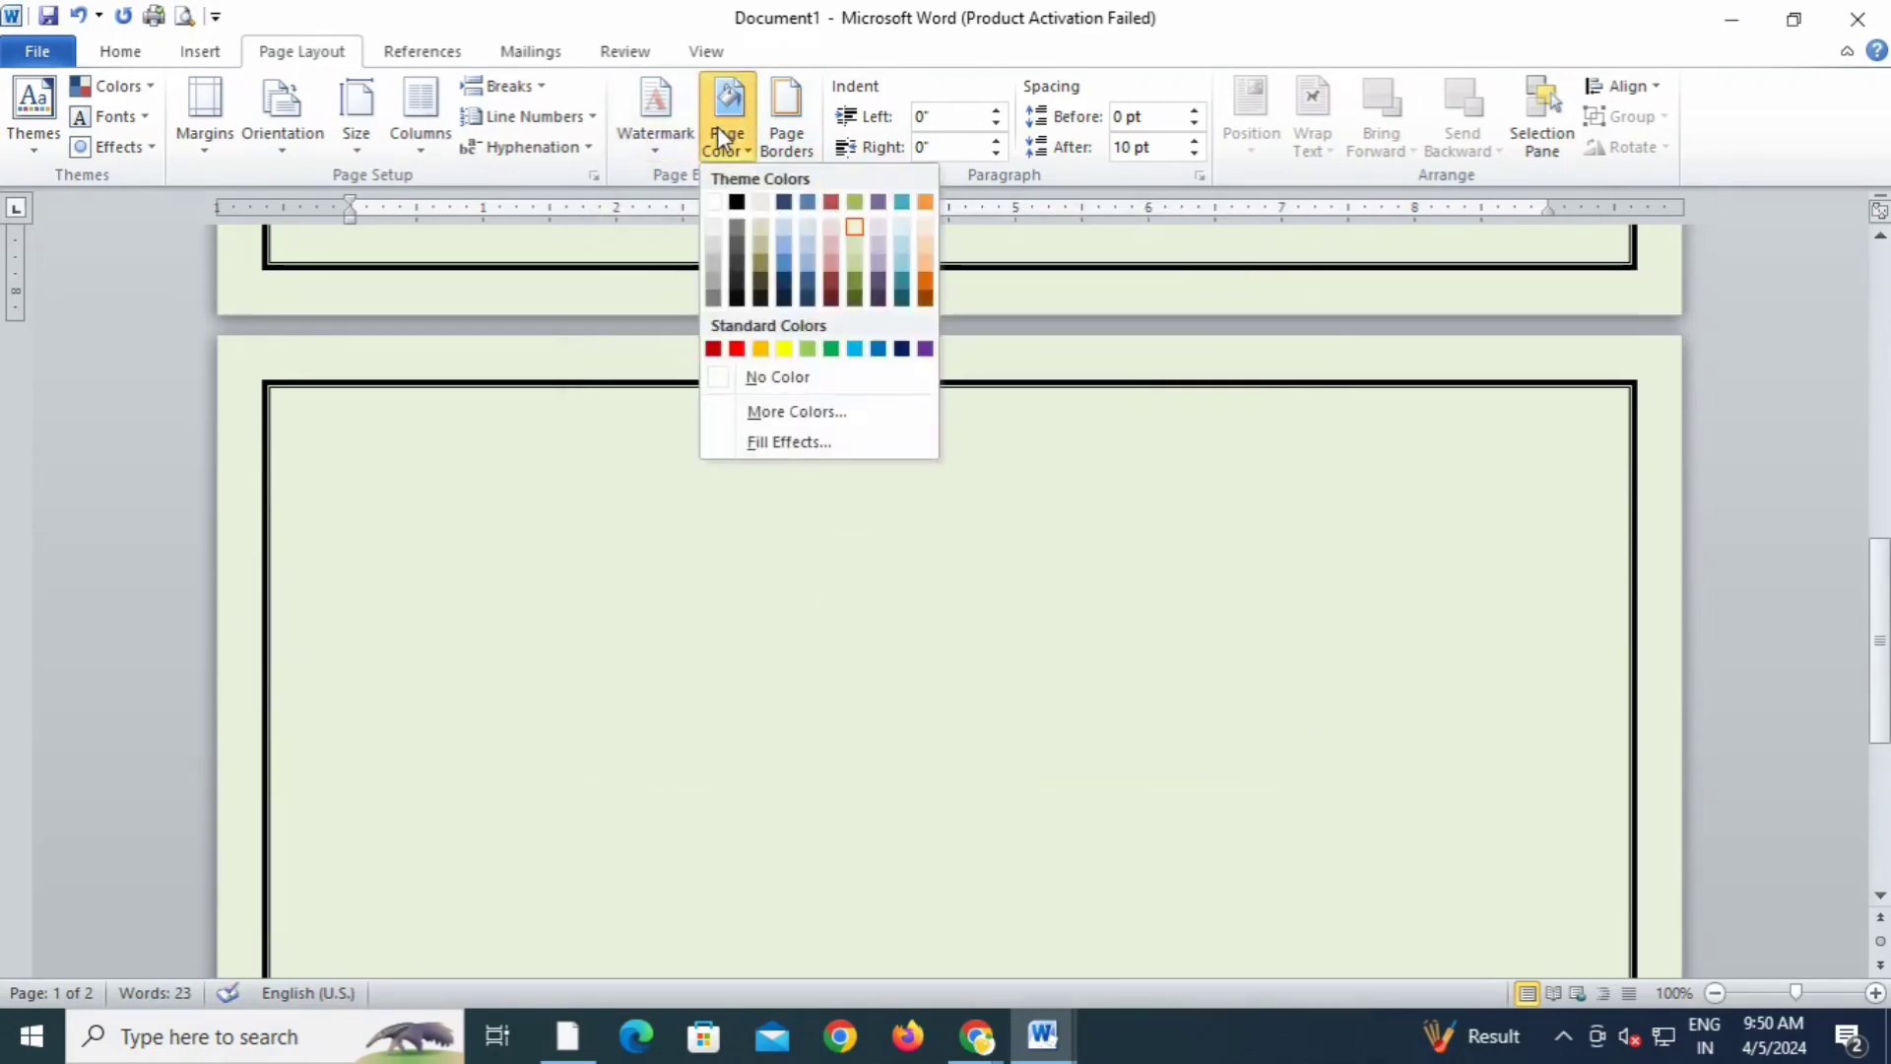
left_click(1271, 739)
scroll(1270, 847, "up", 2)
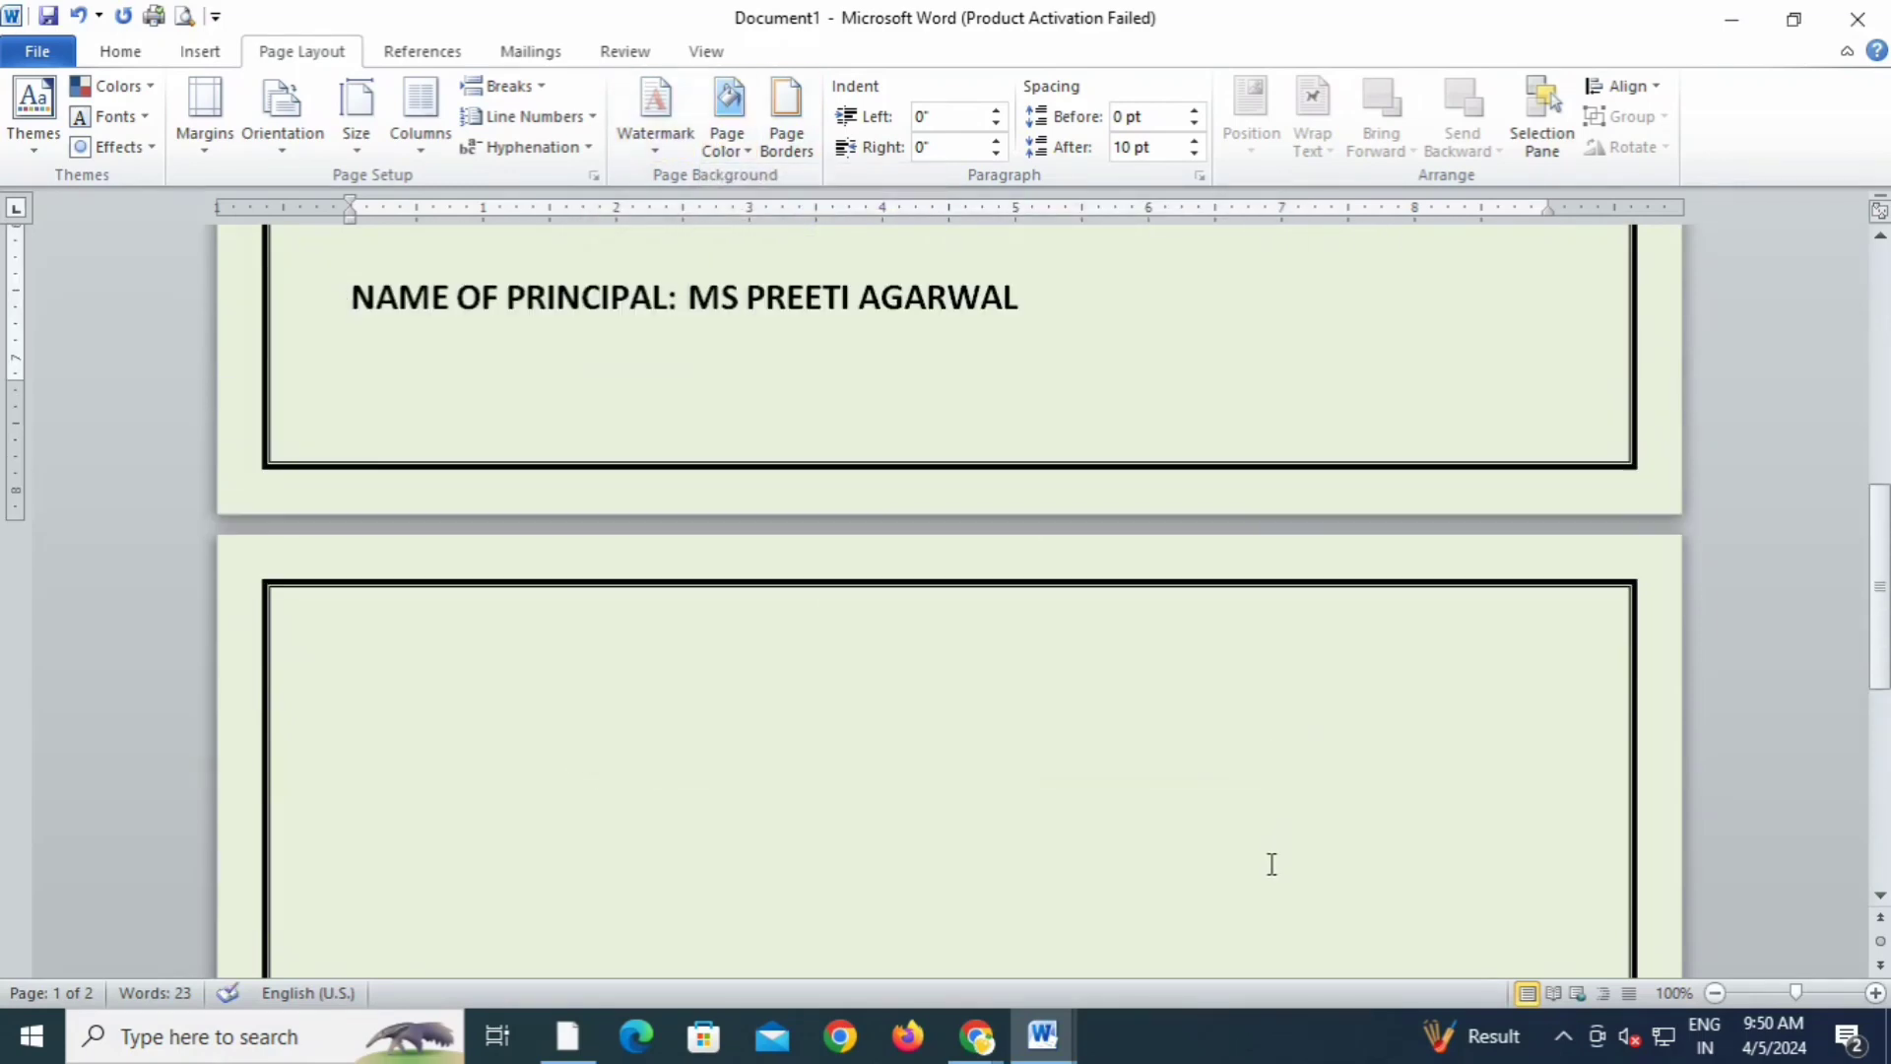
- Delete the blank content after the principal's line to remove the empty second page
left_click(963, 718)
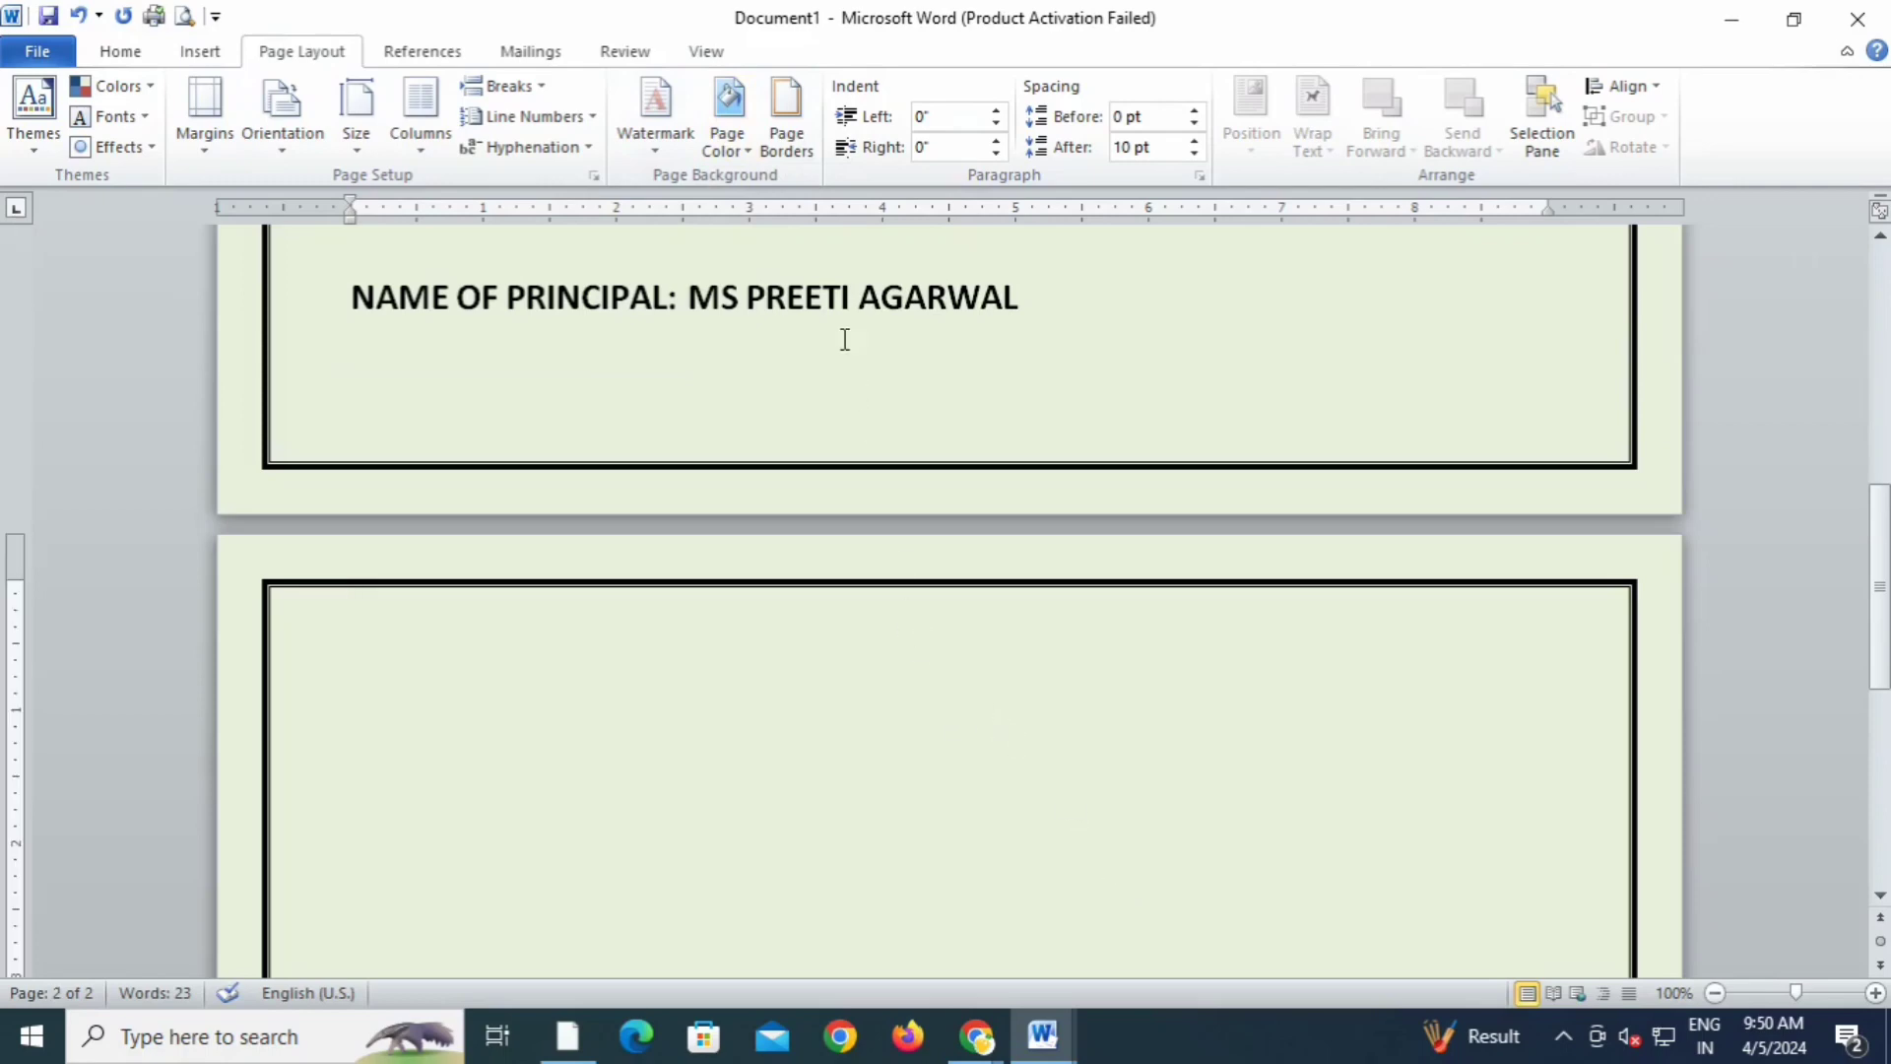
scroll(874, 653, "up", 7)
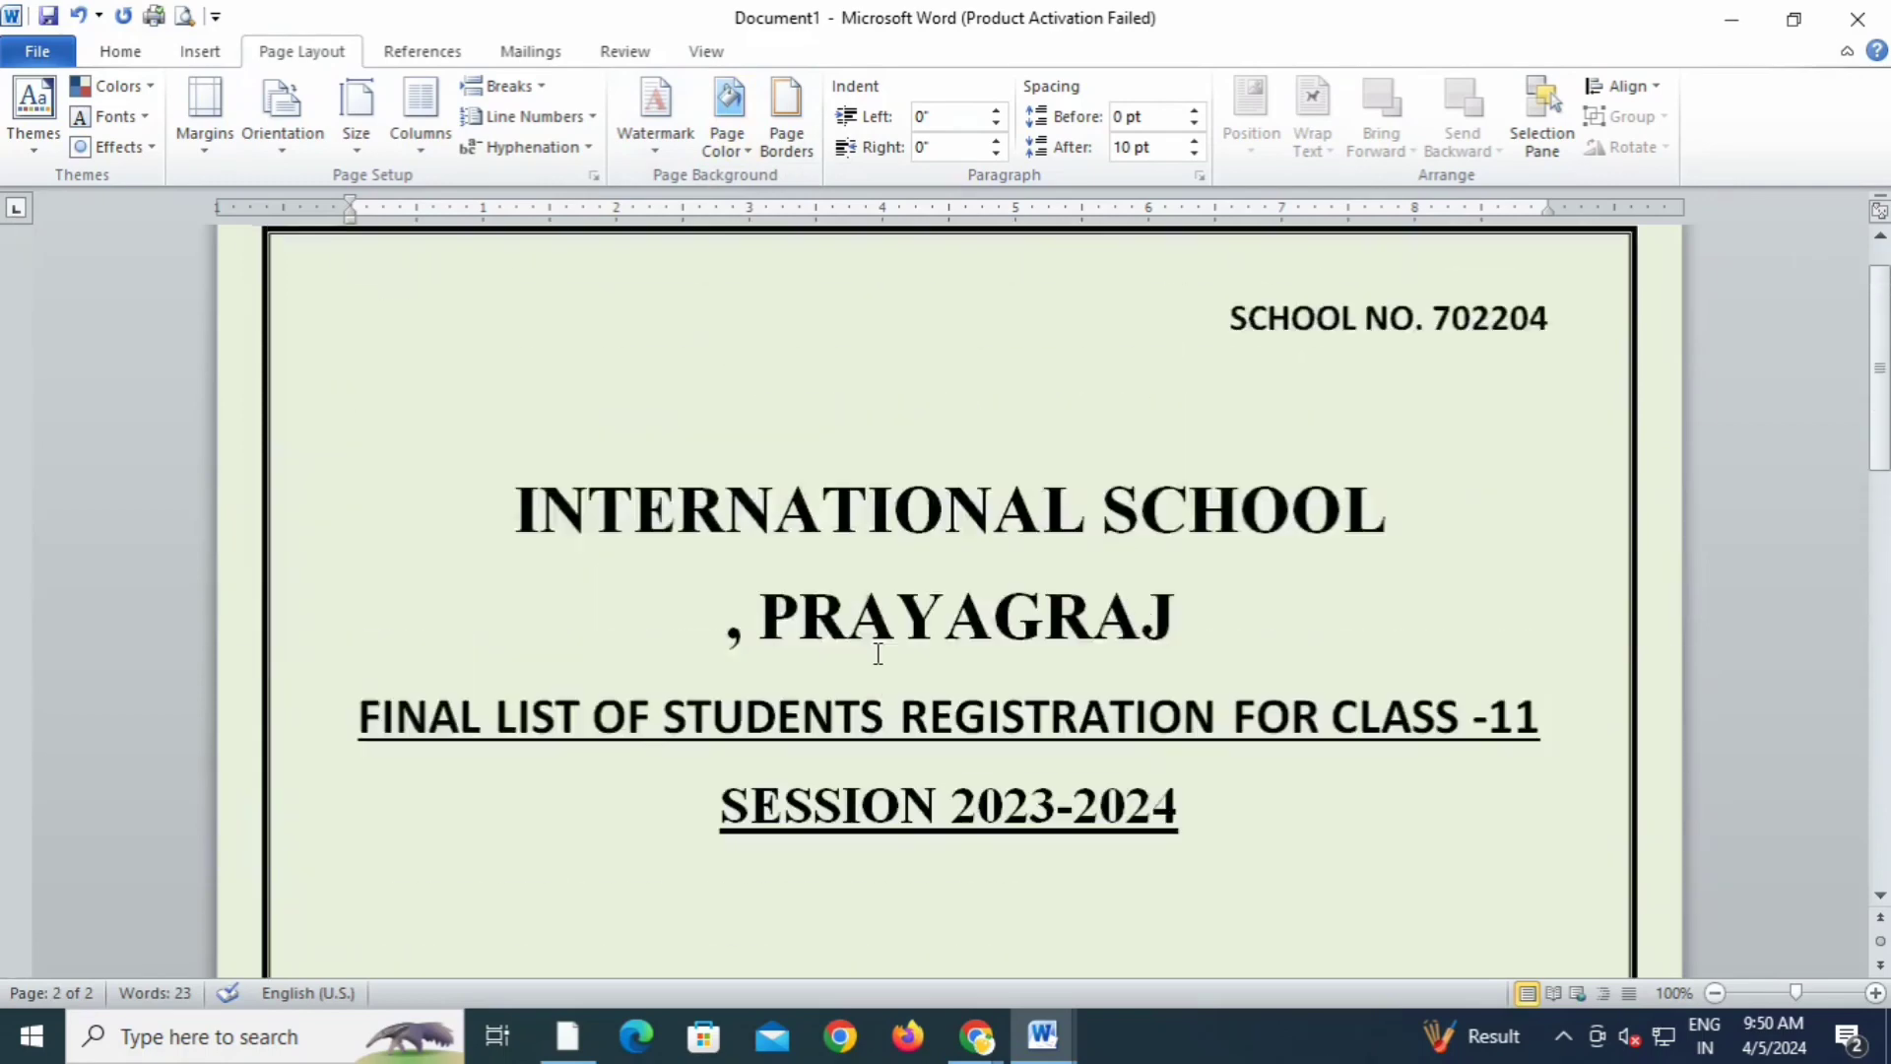
scroll(1123, 739, "down", 7)
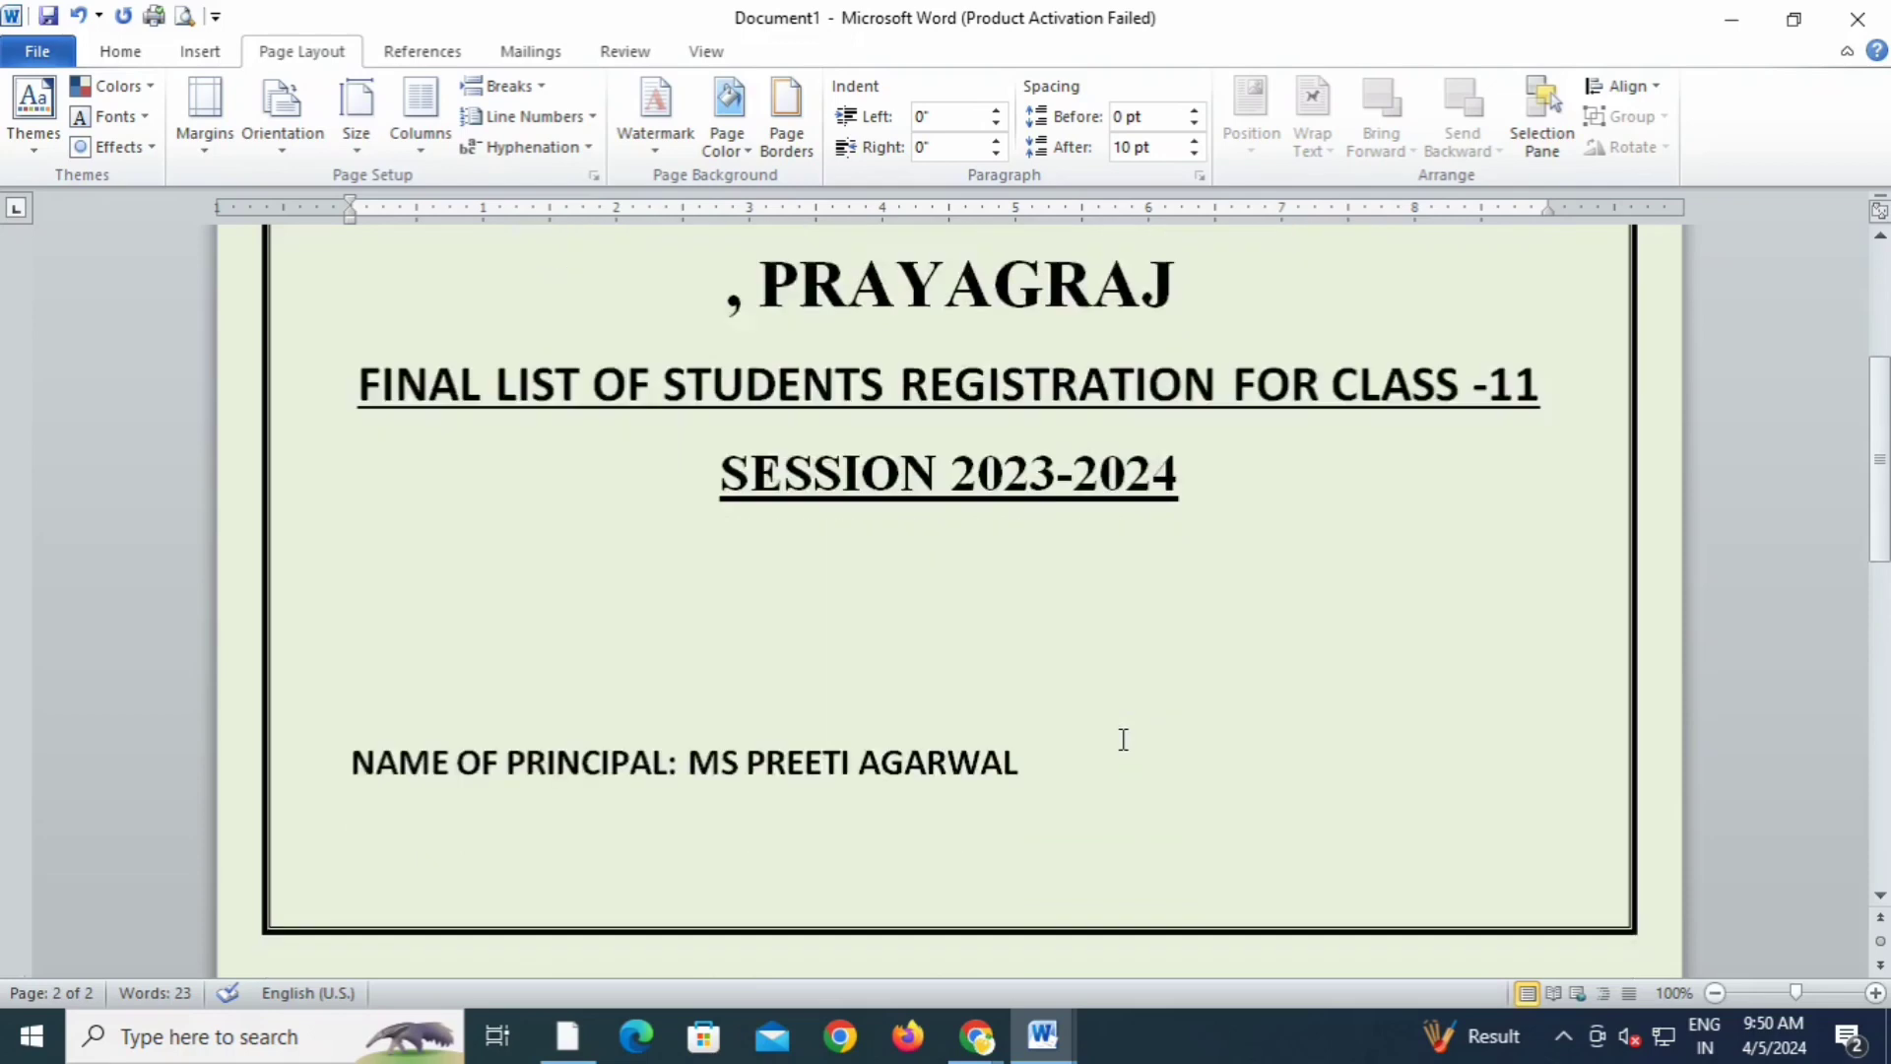
left_click_drag(1110, 737, 1110, 440)
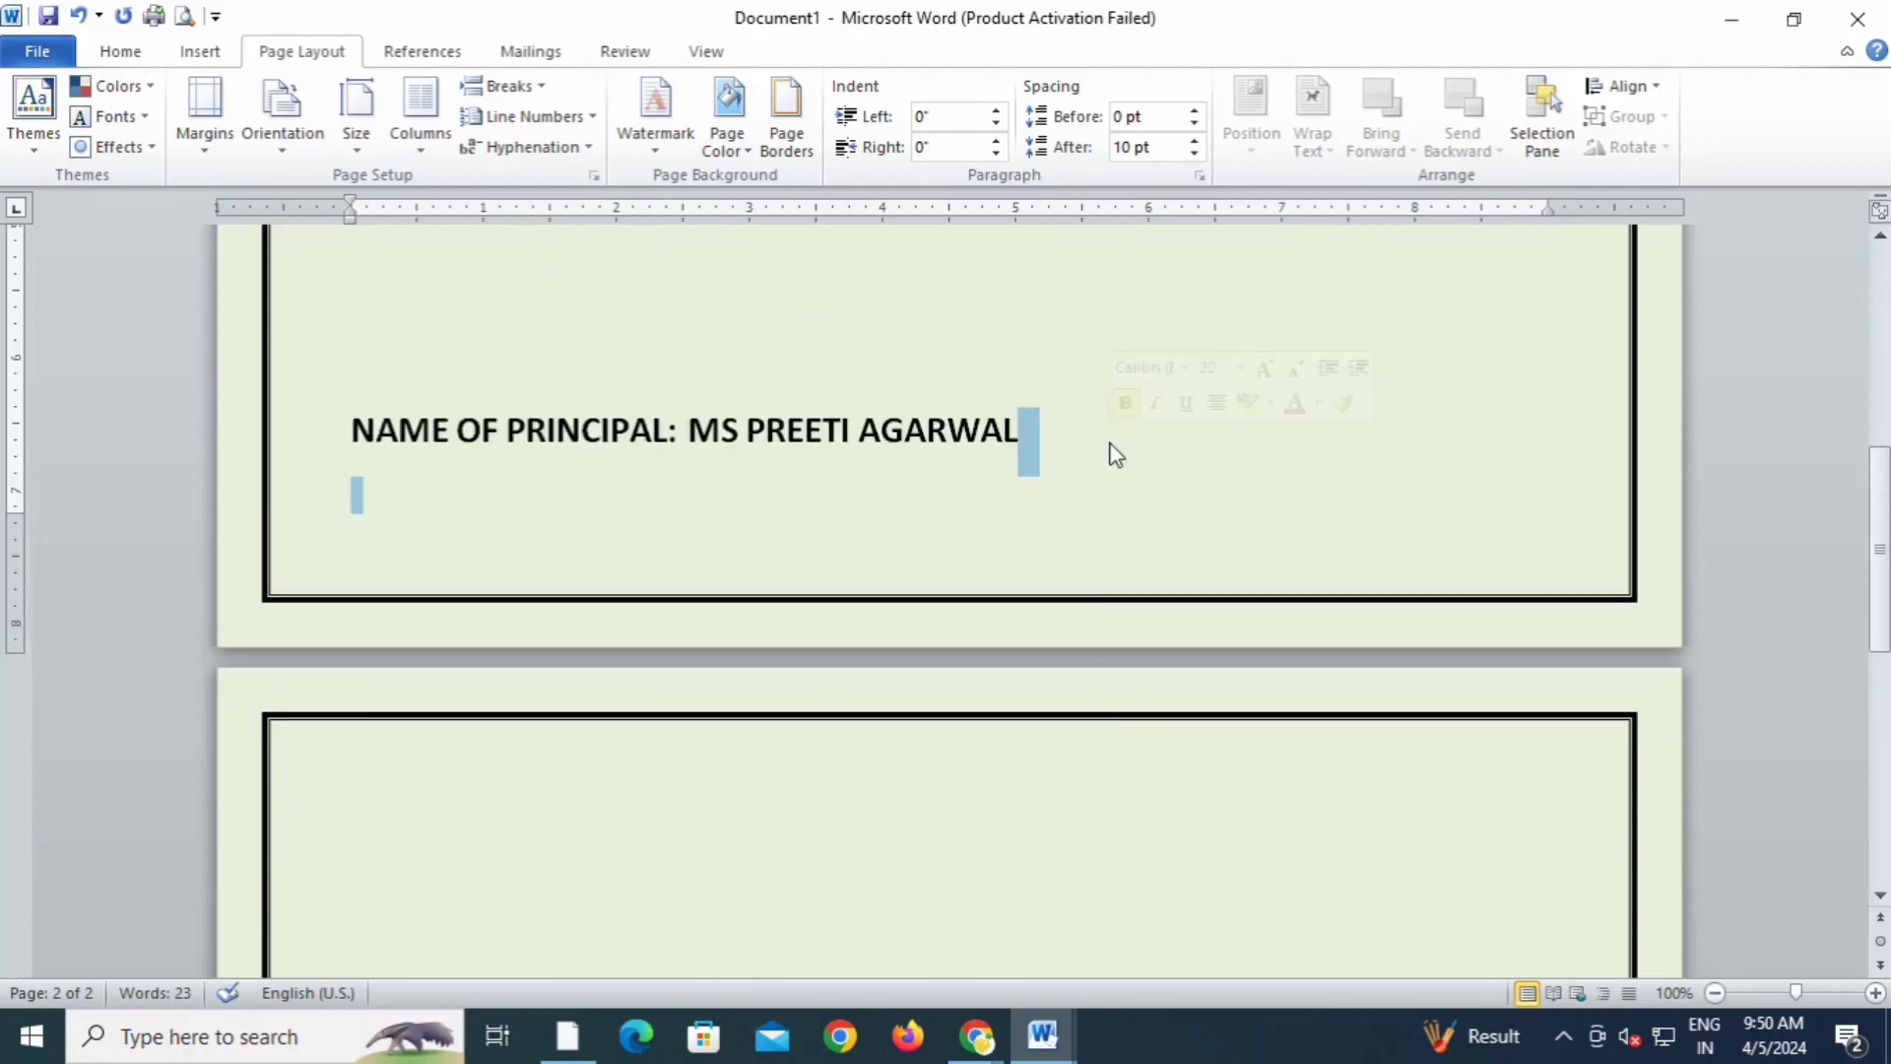
key("Delete")
scroll(1104, 580, "up", 7)
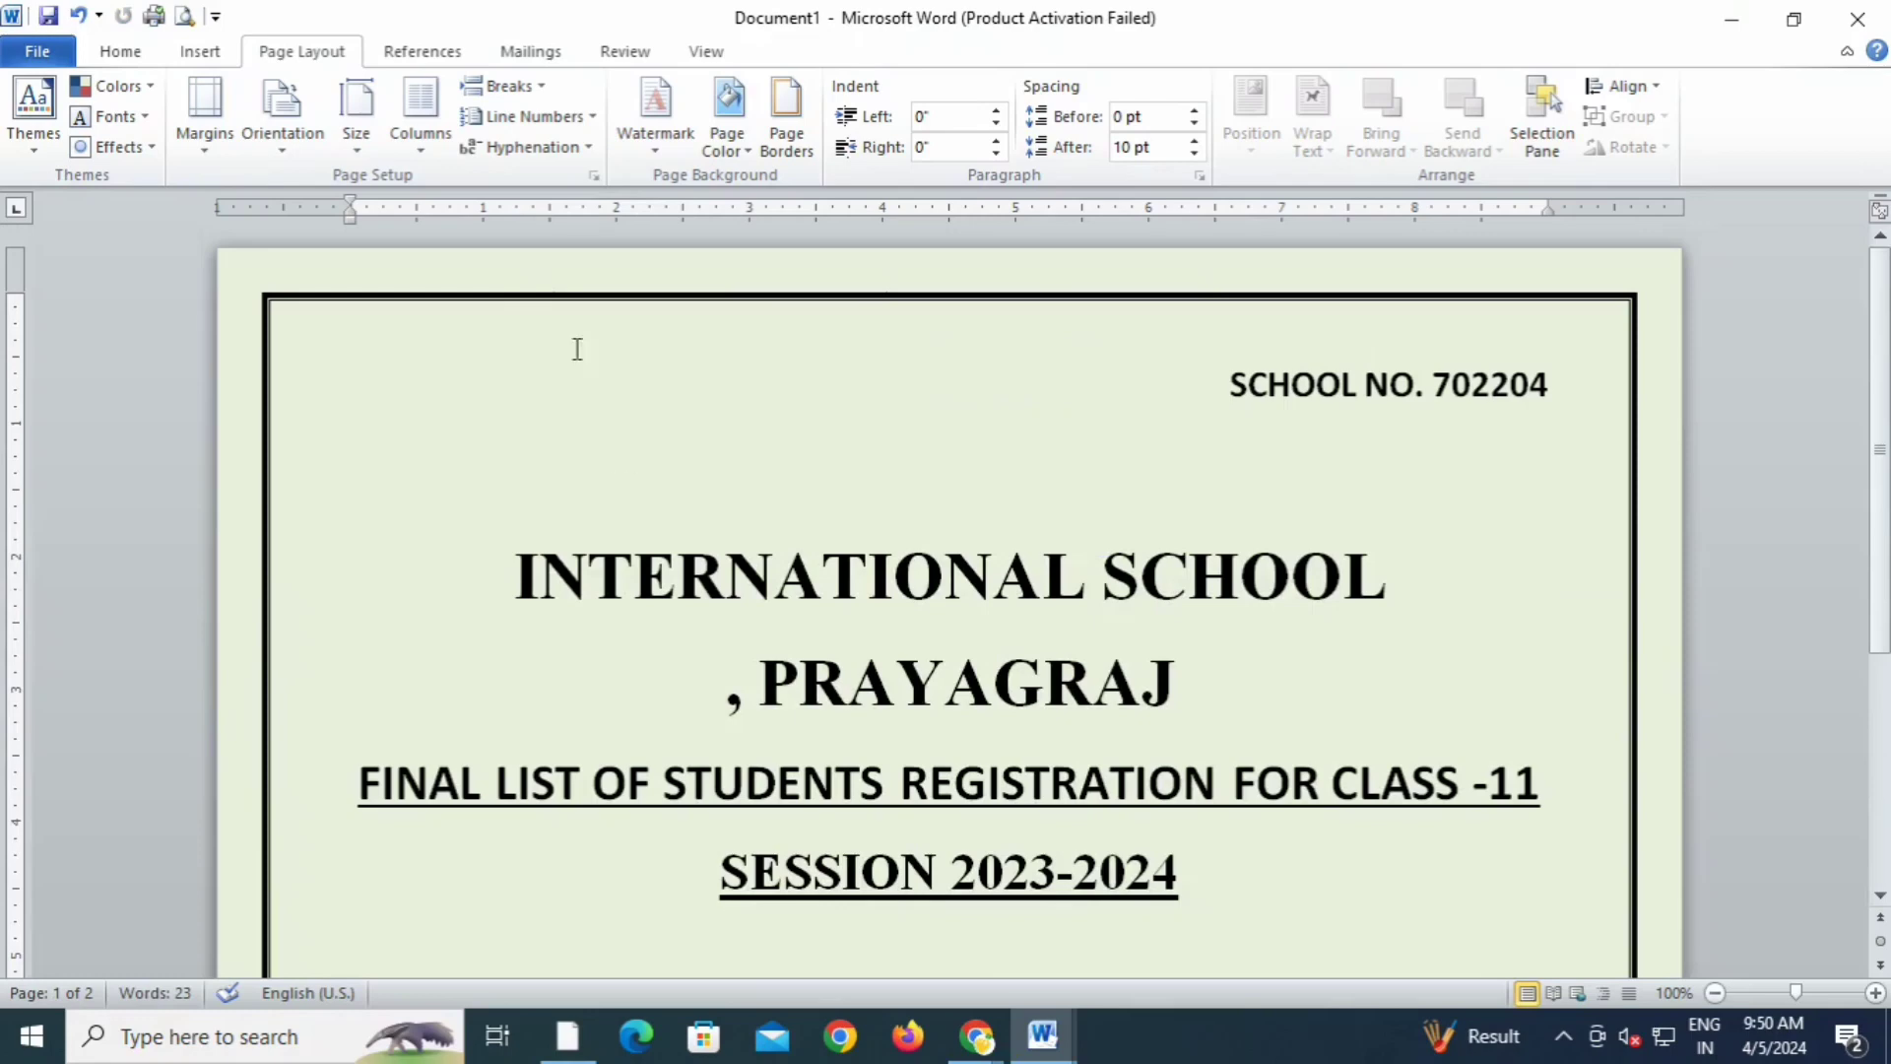
left_click(37, 51)
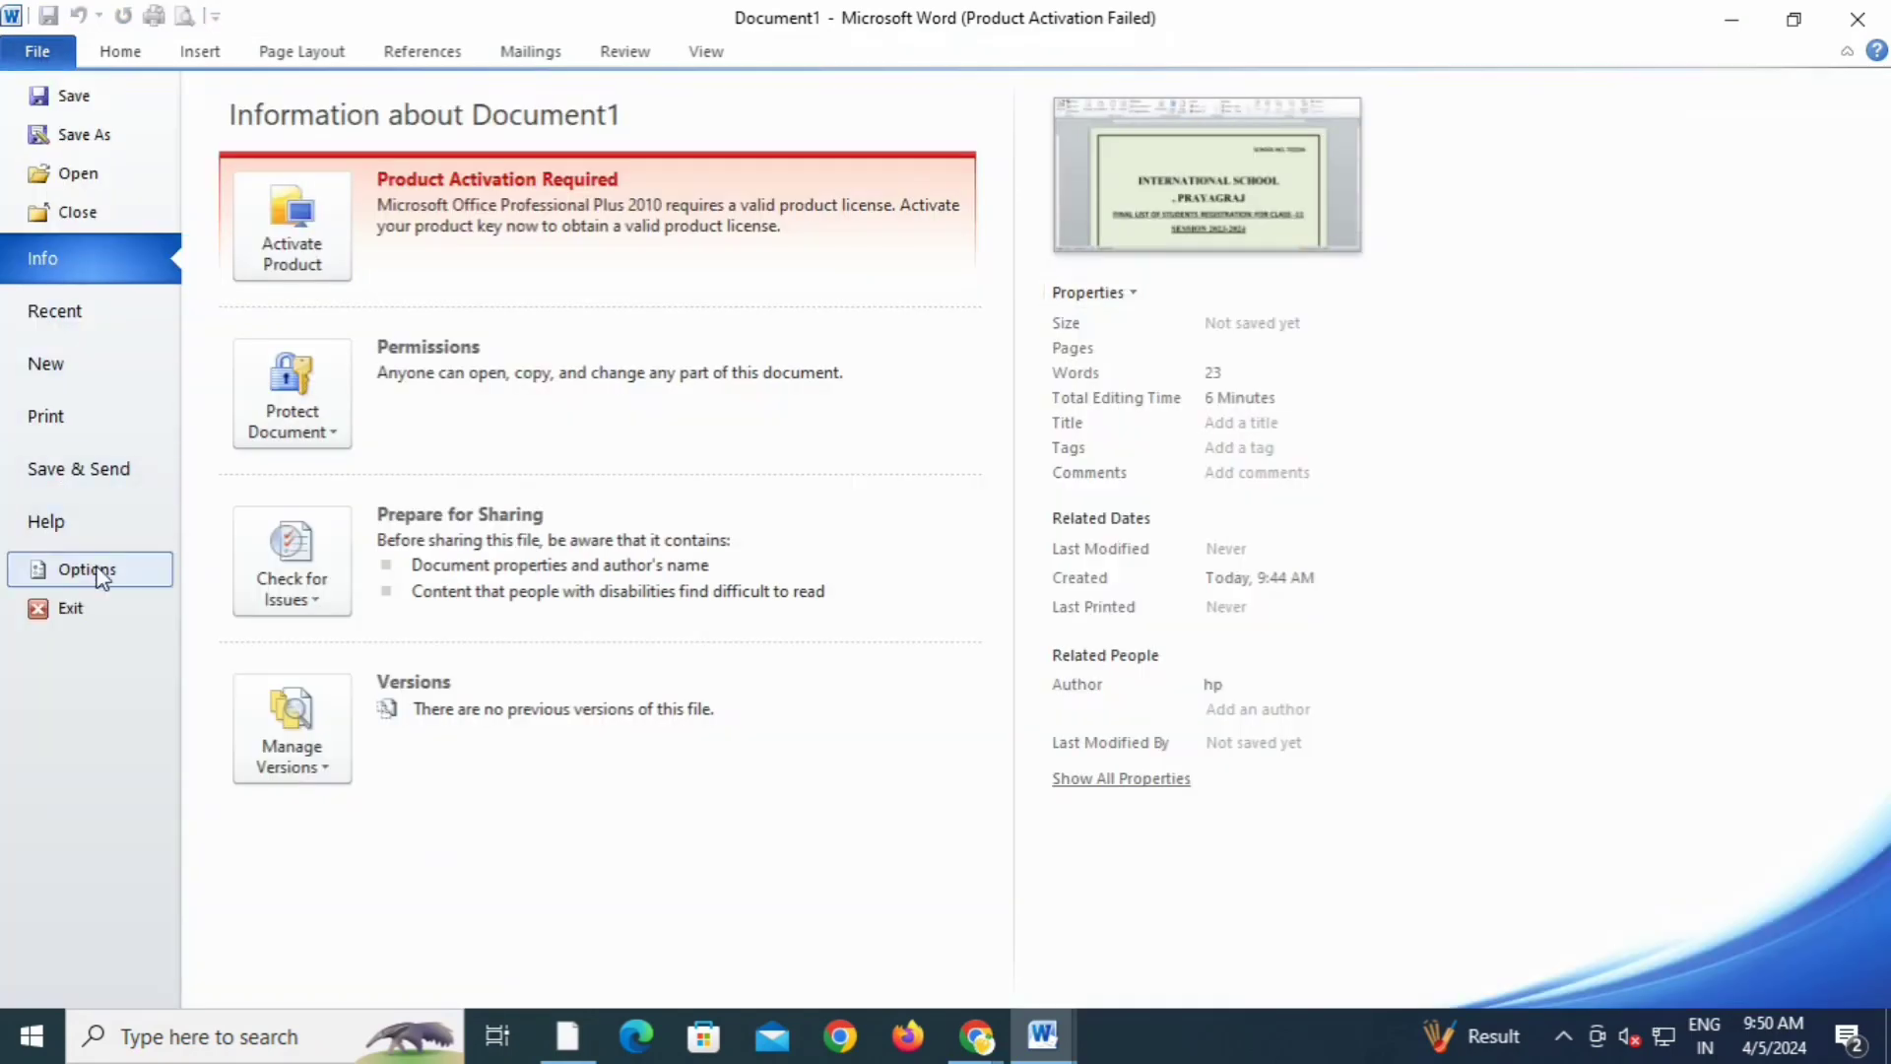
- Enable 'Print background colors and images' in Word Options > Display
left_click(87, 570)
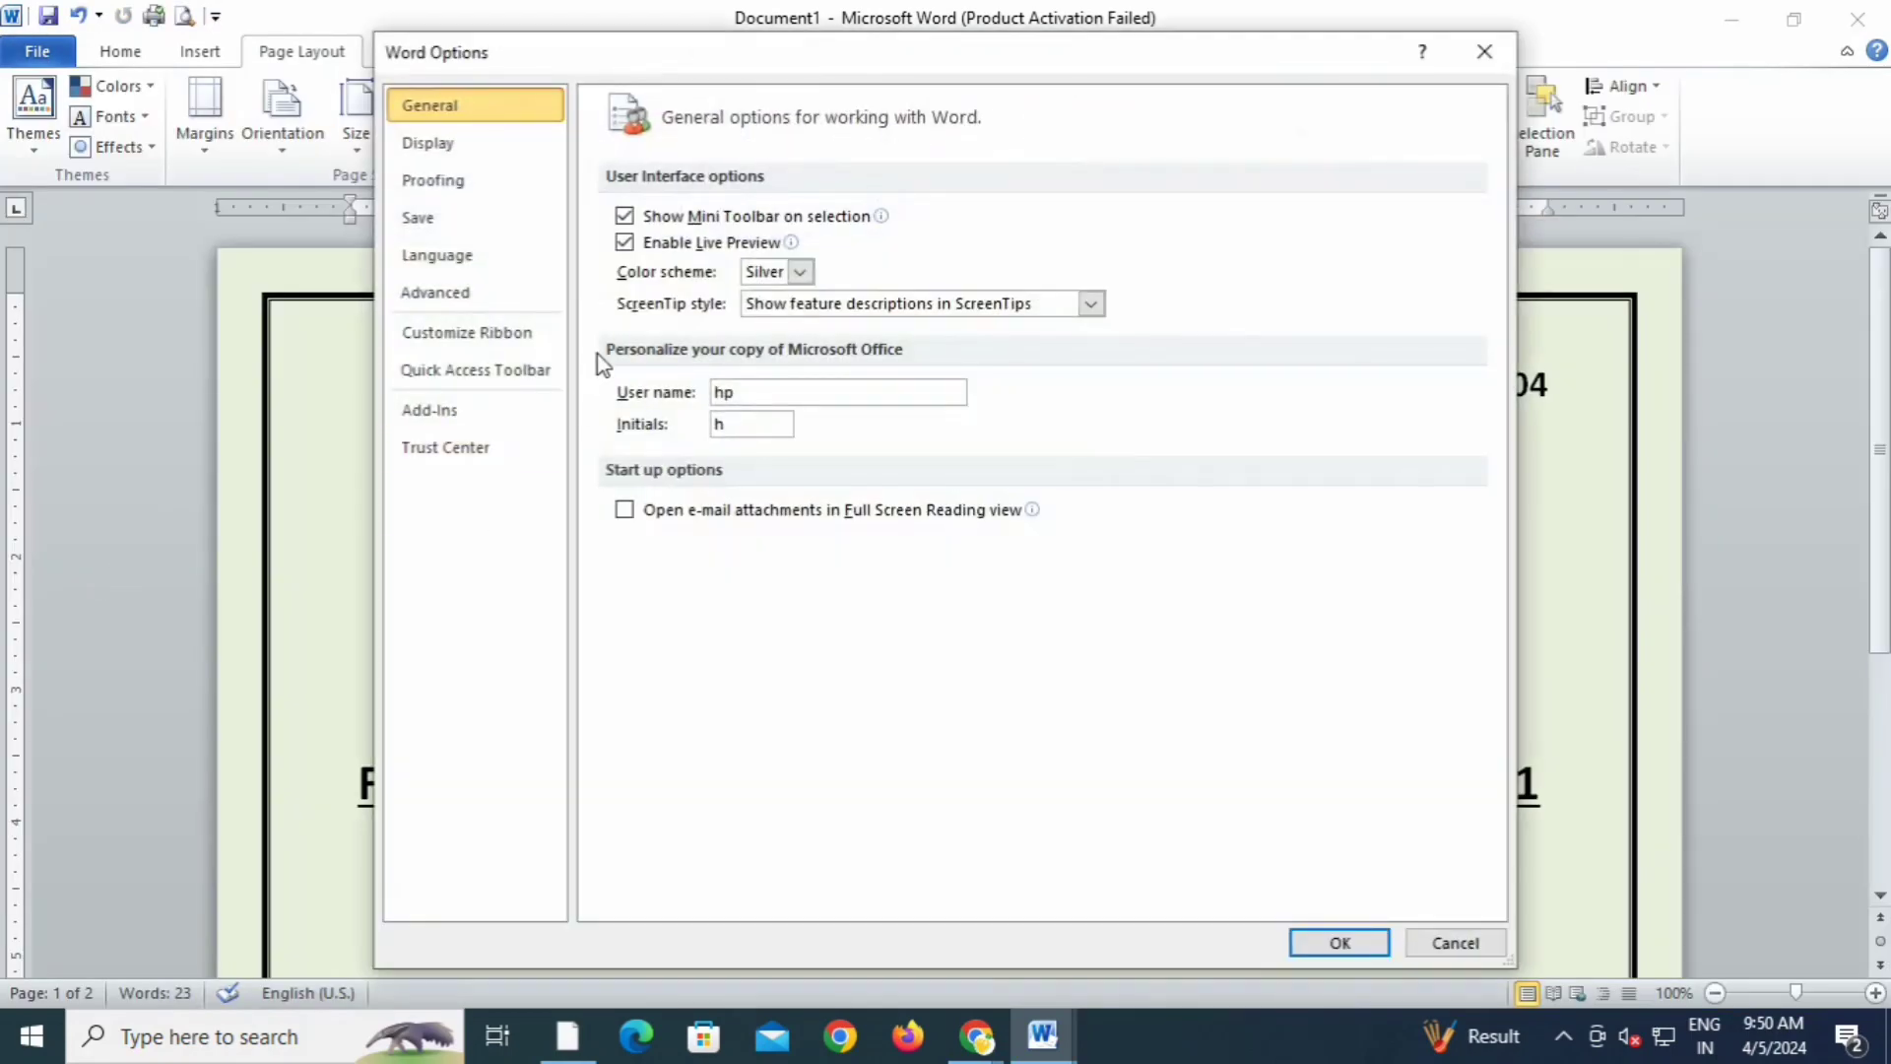
left_click(435, 146)
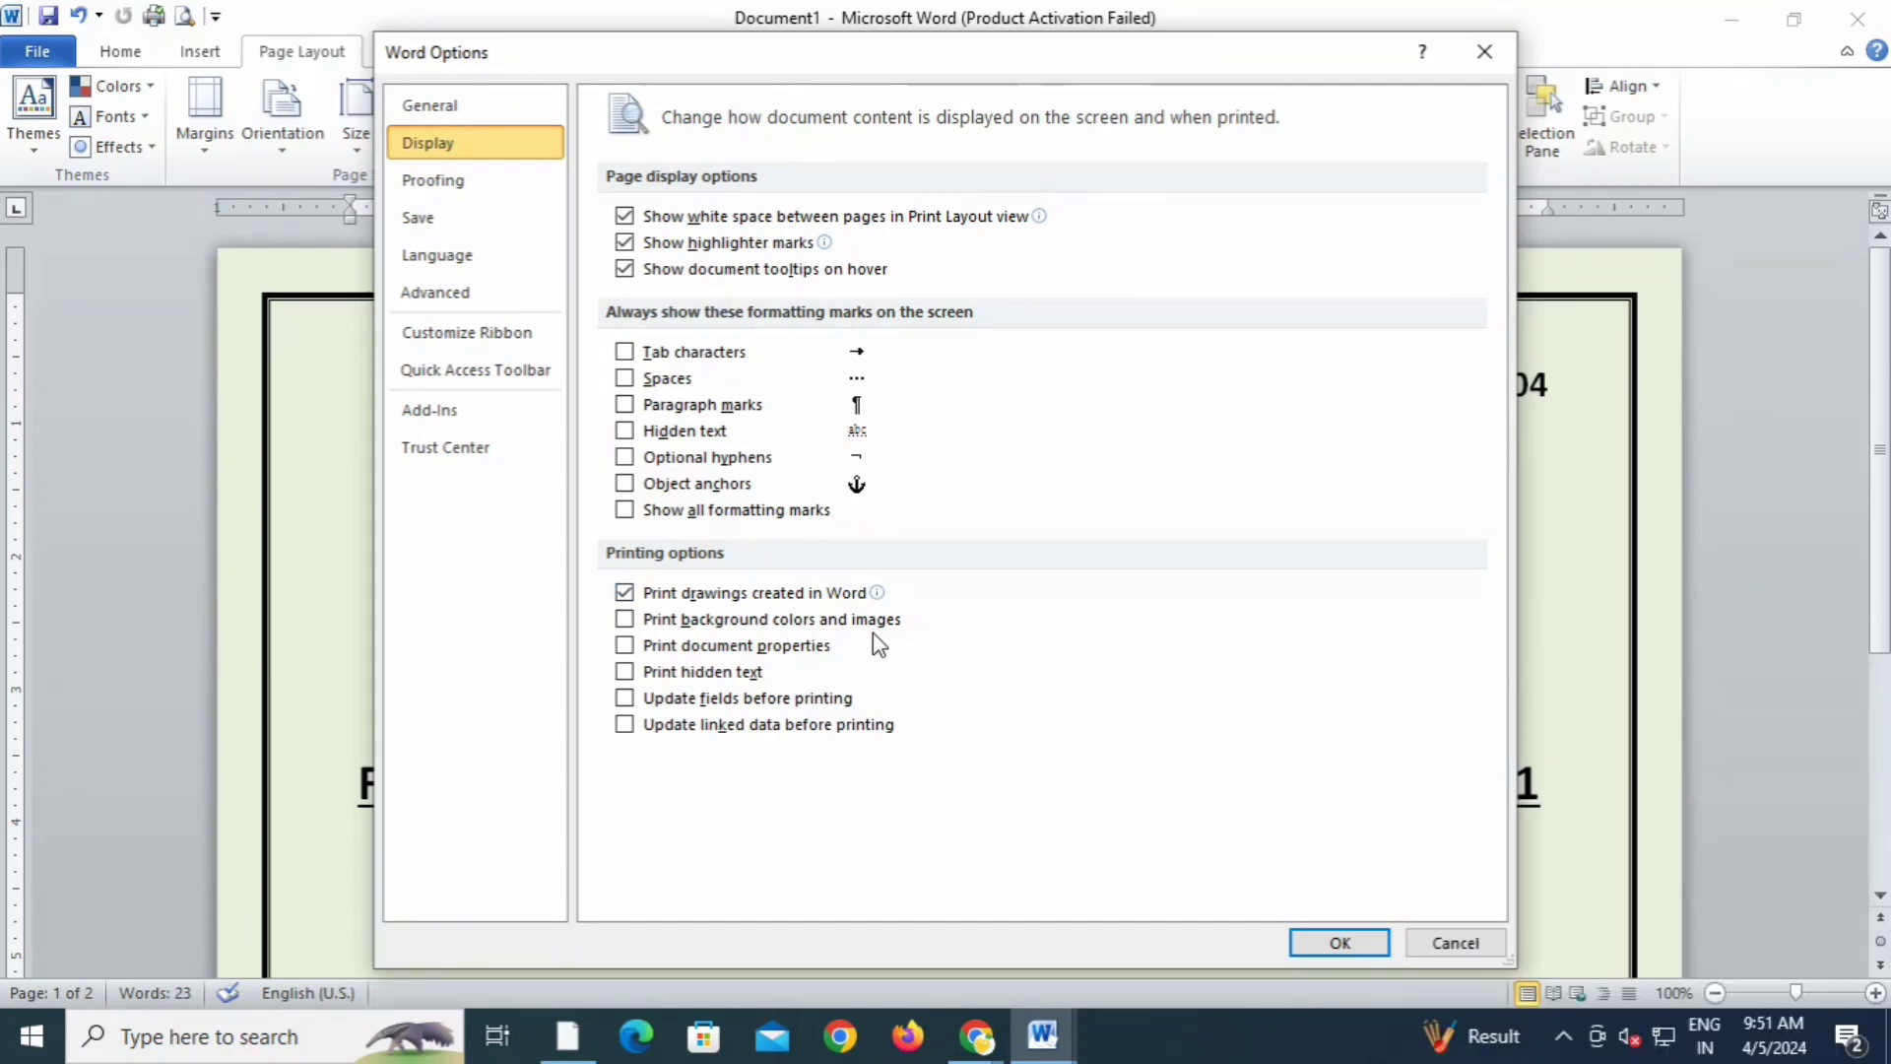
left_click(625, 621)
left_click(1338, 943)
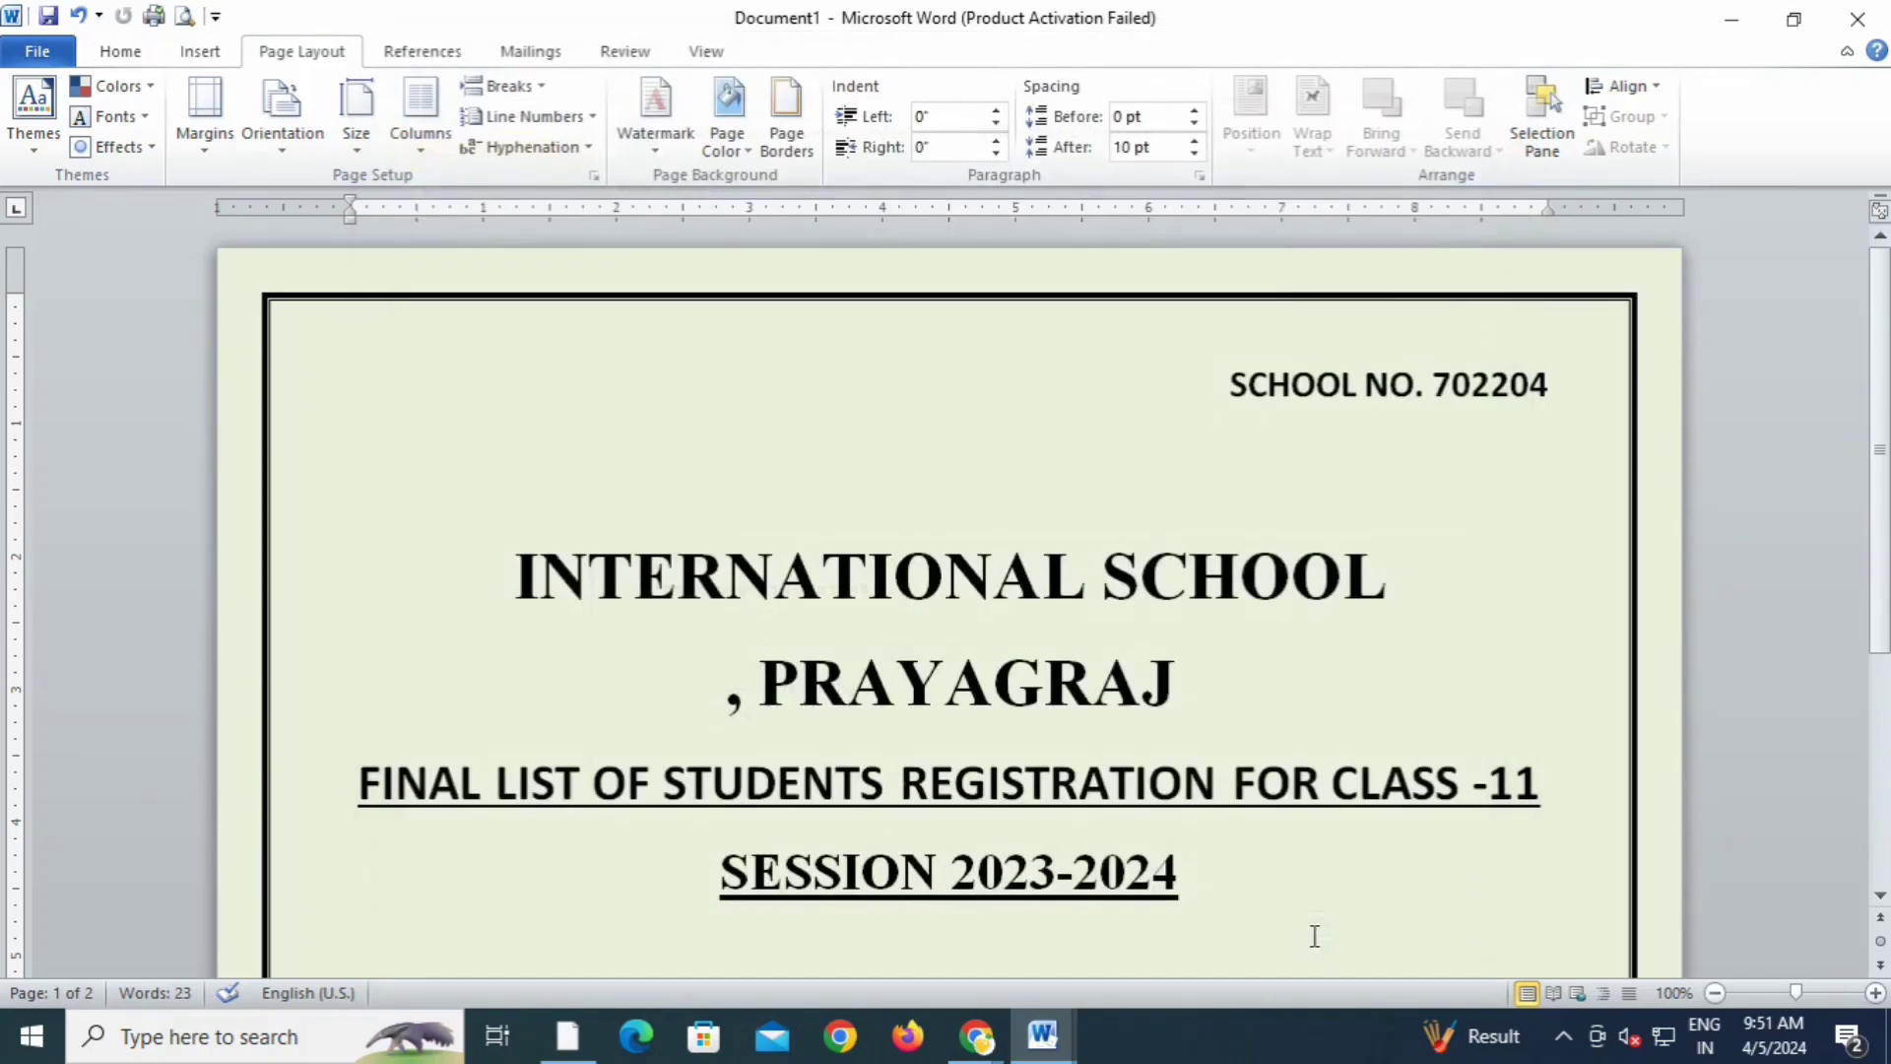
- In Print, select the HP Smart Tank 710-720 series printer and check the preview
left_click(37, 55)
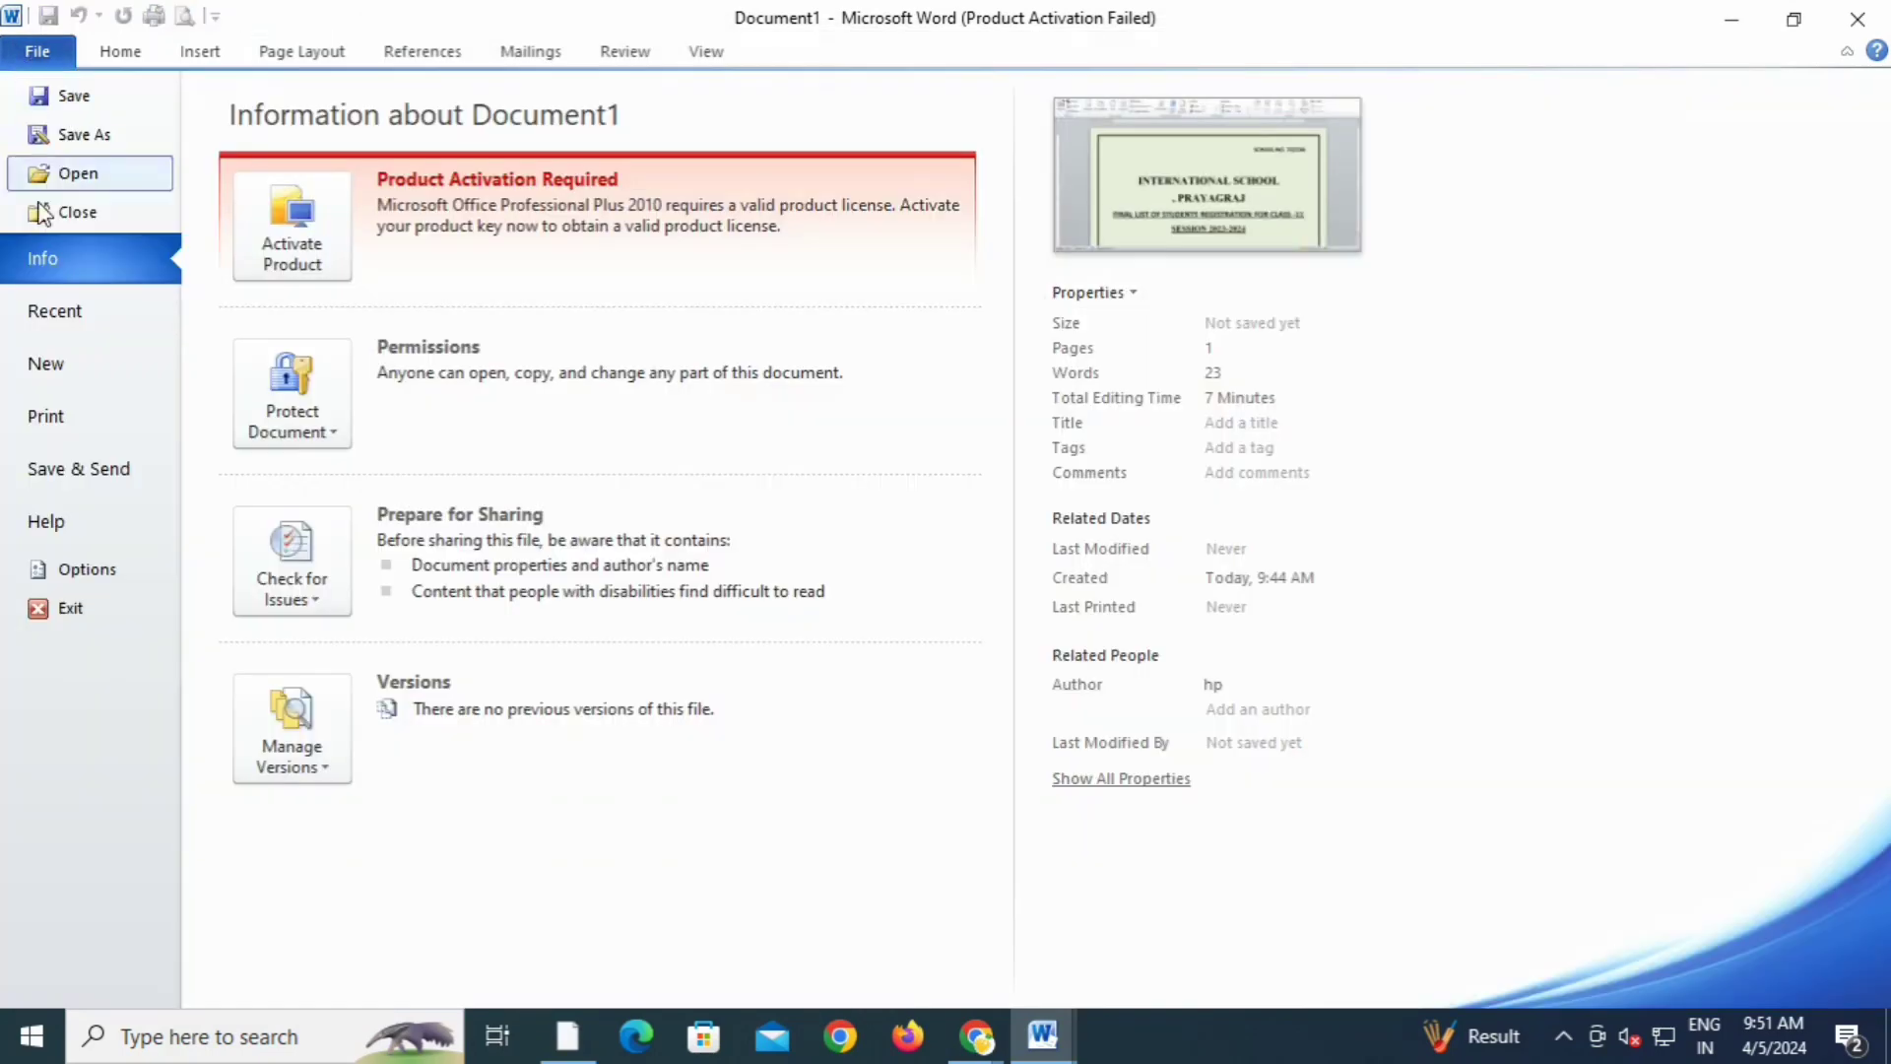
left_click(52, 433)
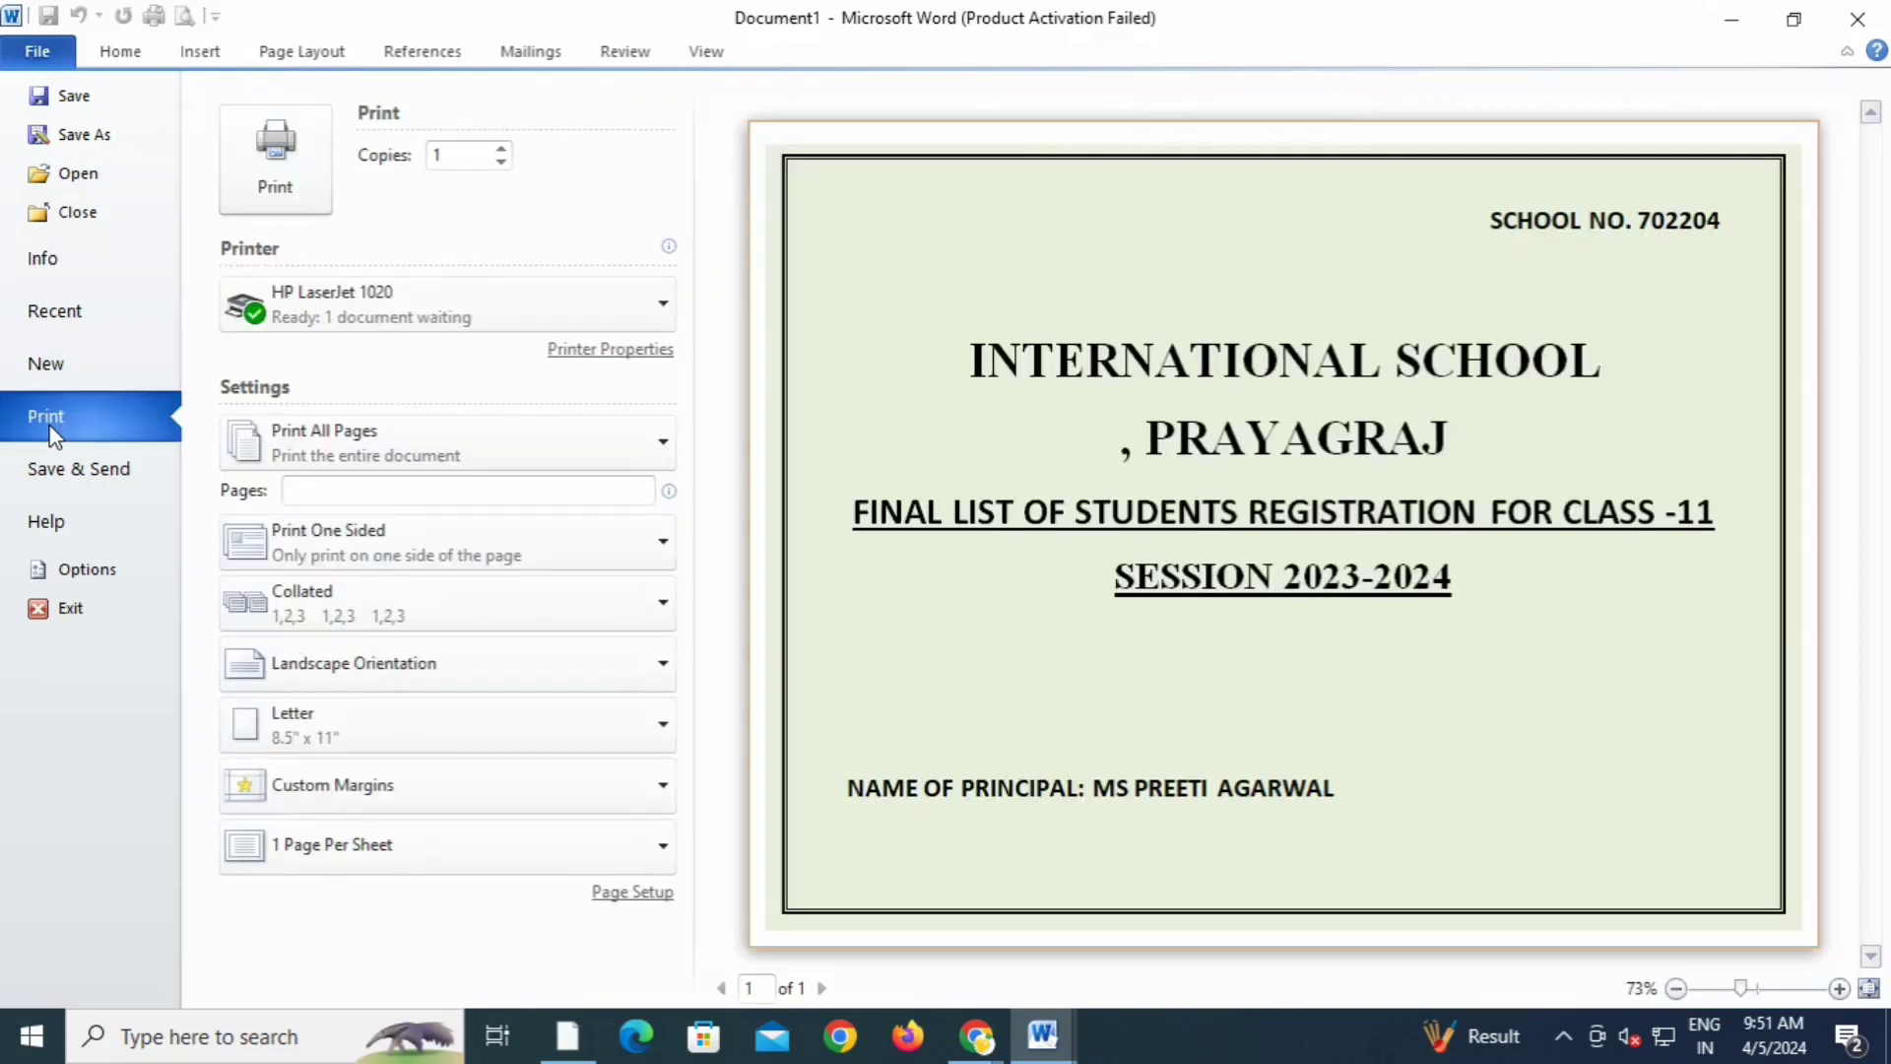
left_click(483, 325)
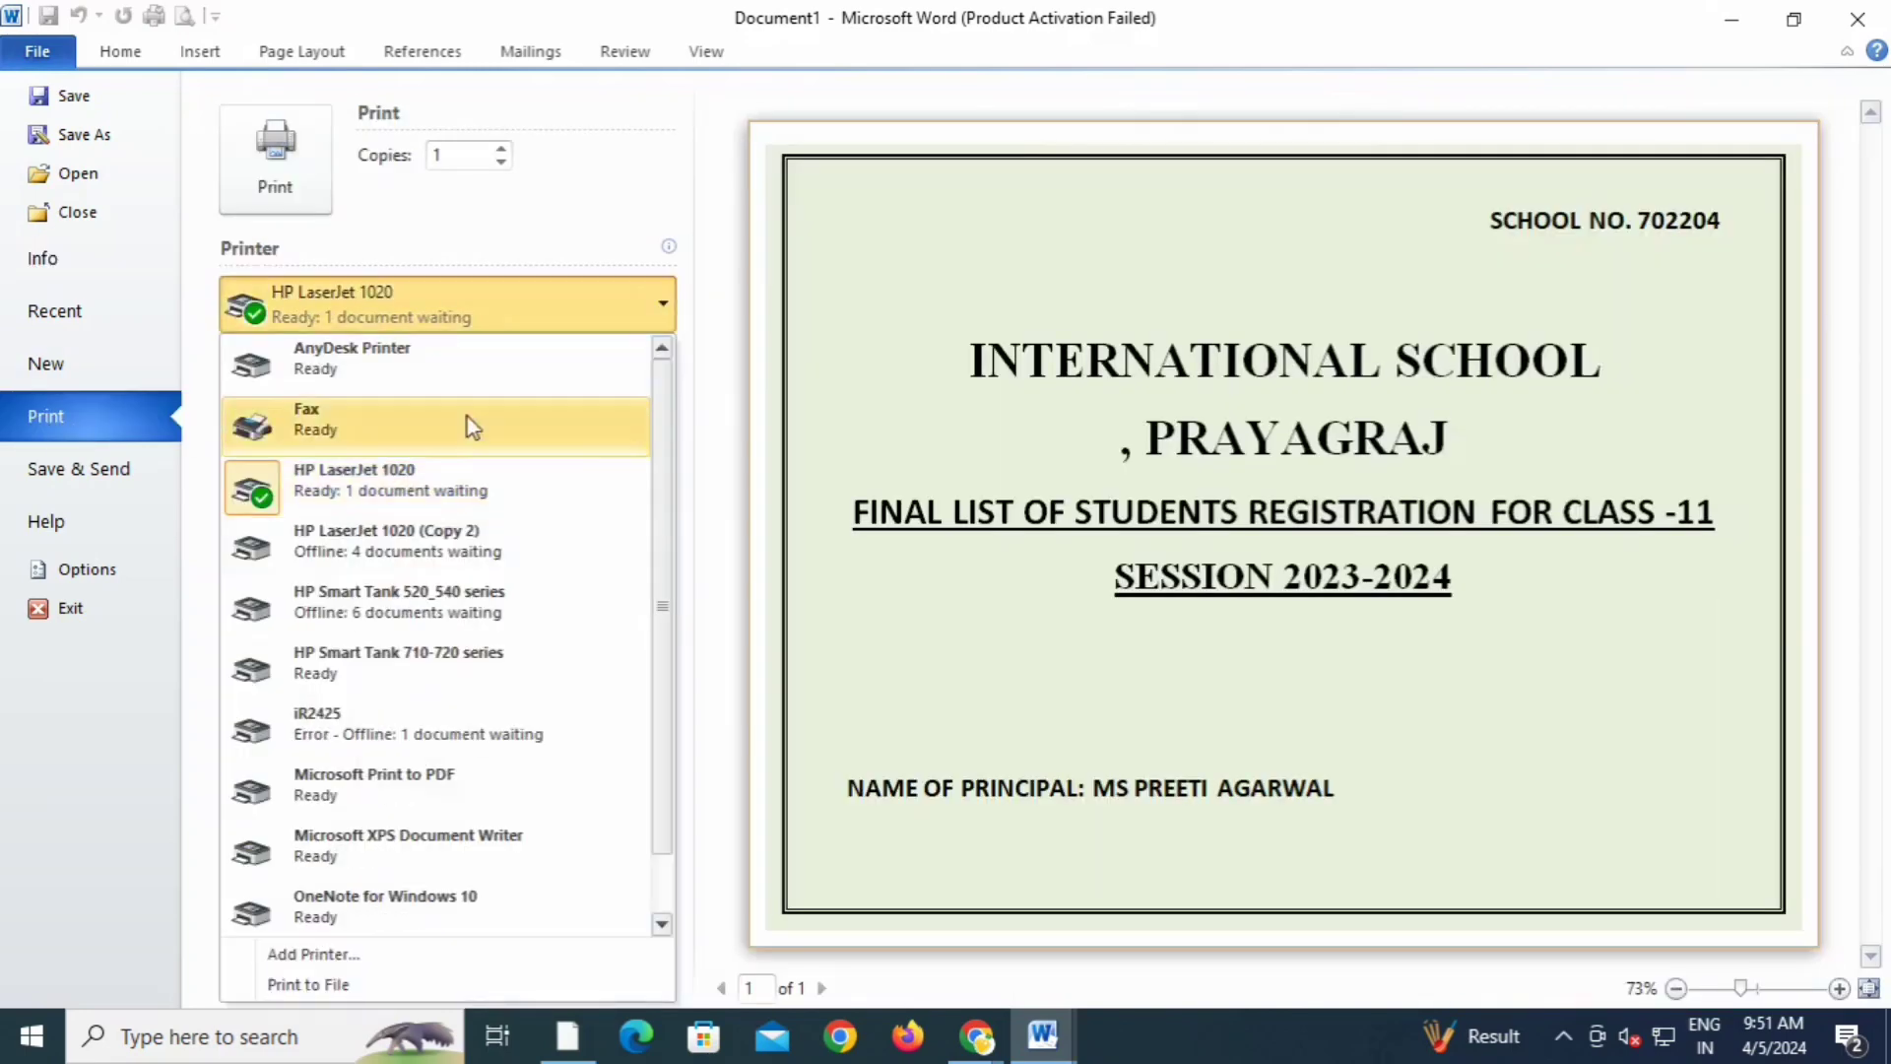
left_click(457, 658)
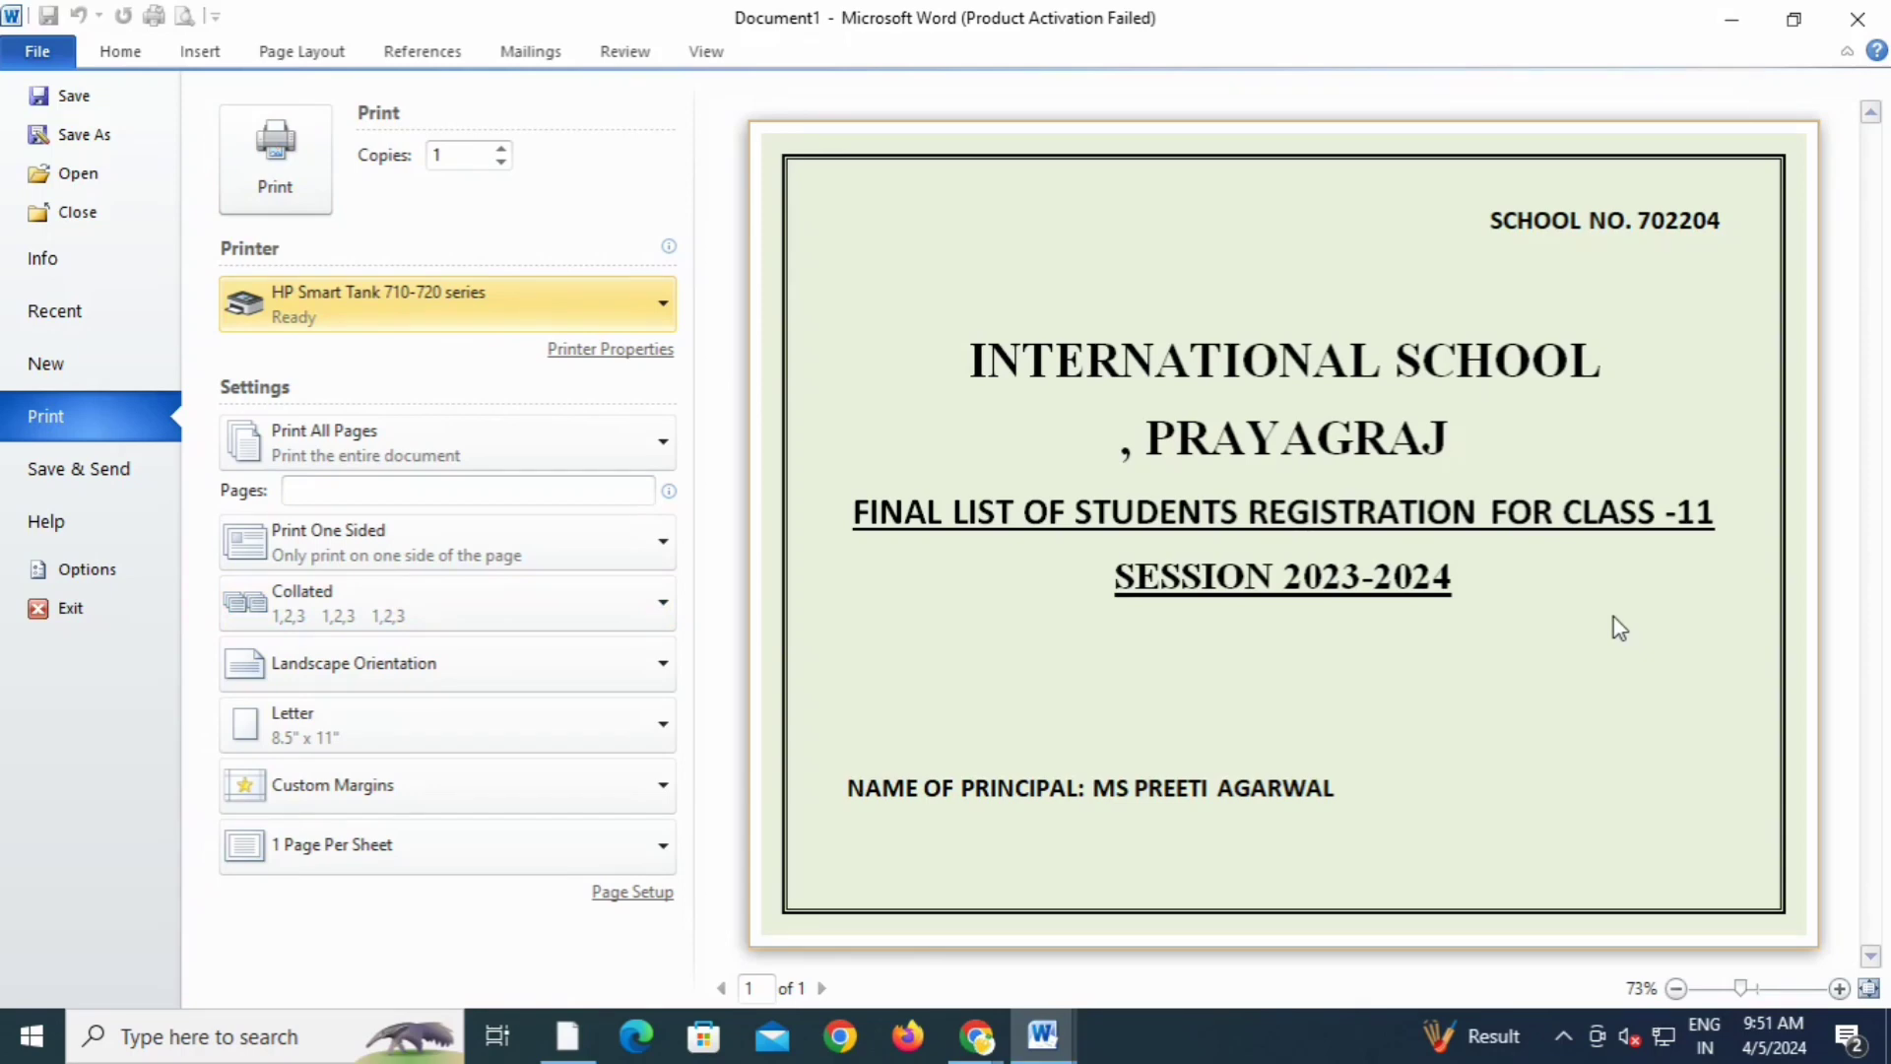
scroll(817, 638, "down", 4)
scroll(816, 638, "up", 5)
scroll(817, 638, "down", 2)
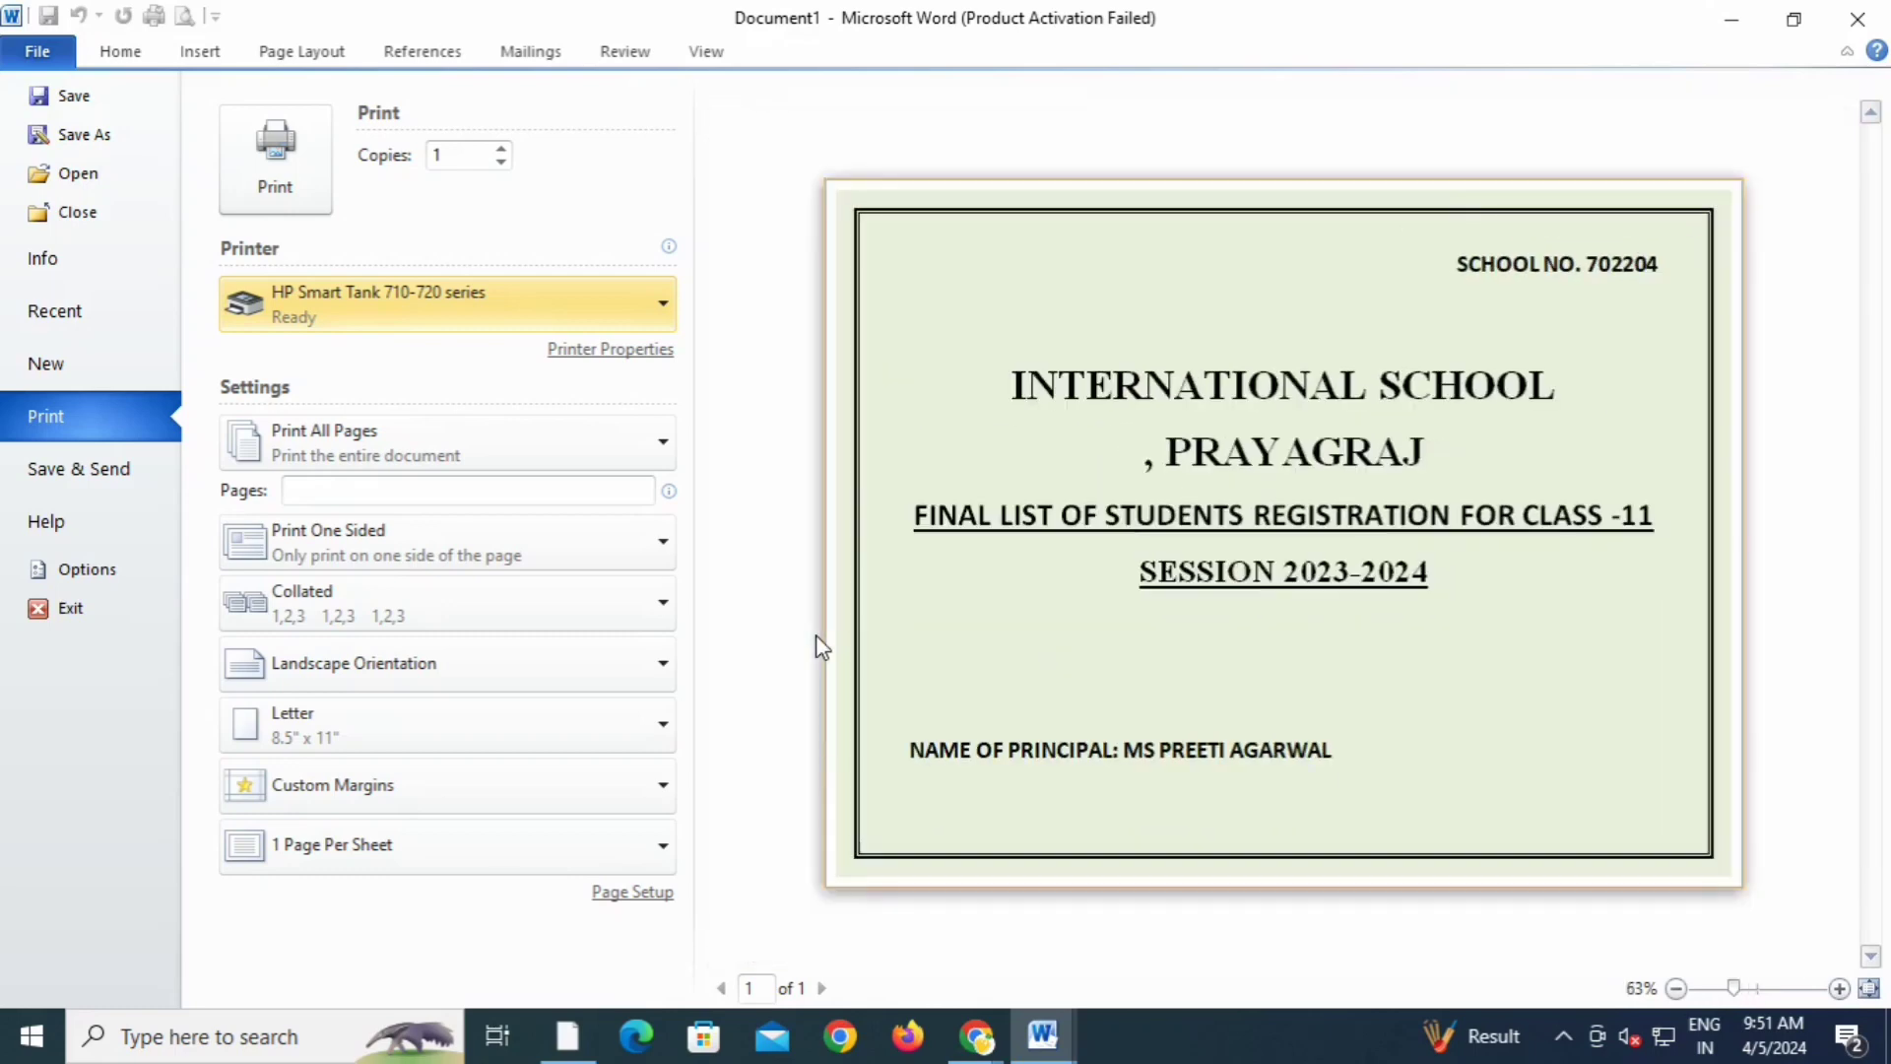
scroll(816, 637, "up", 1)
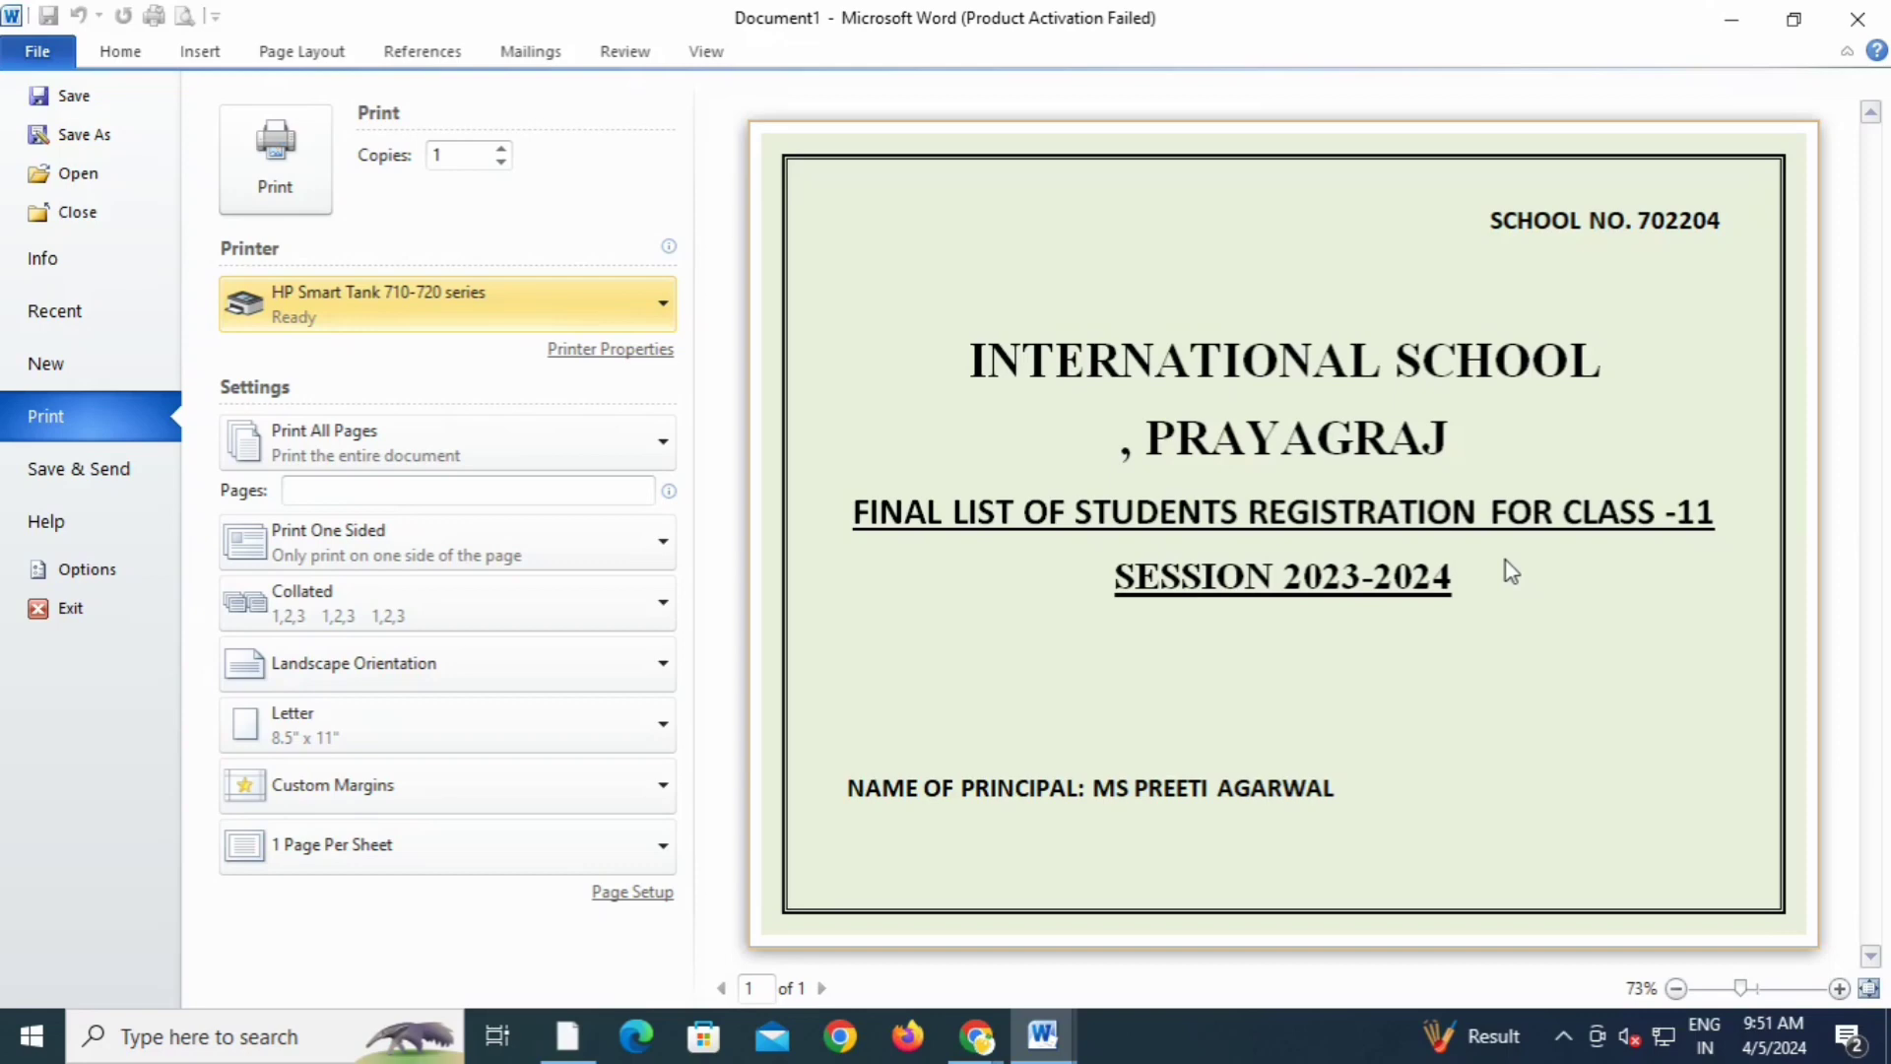
left_click(119, 581)
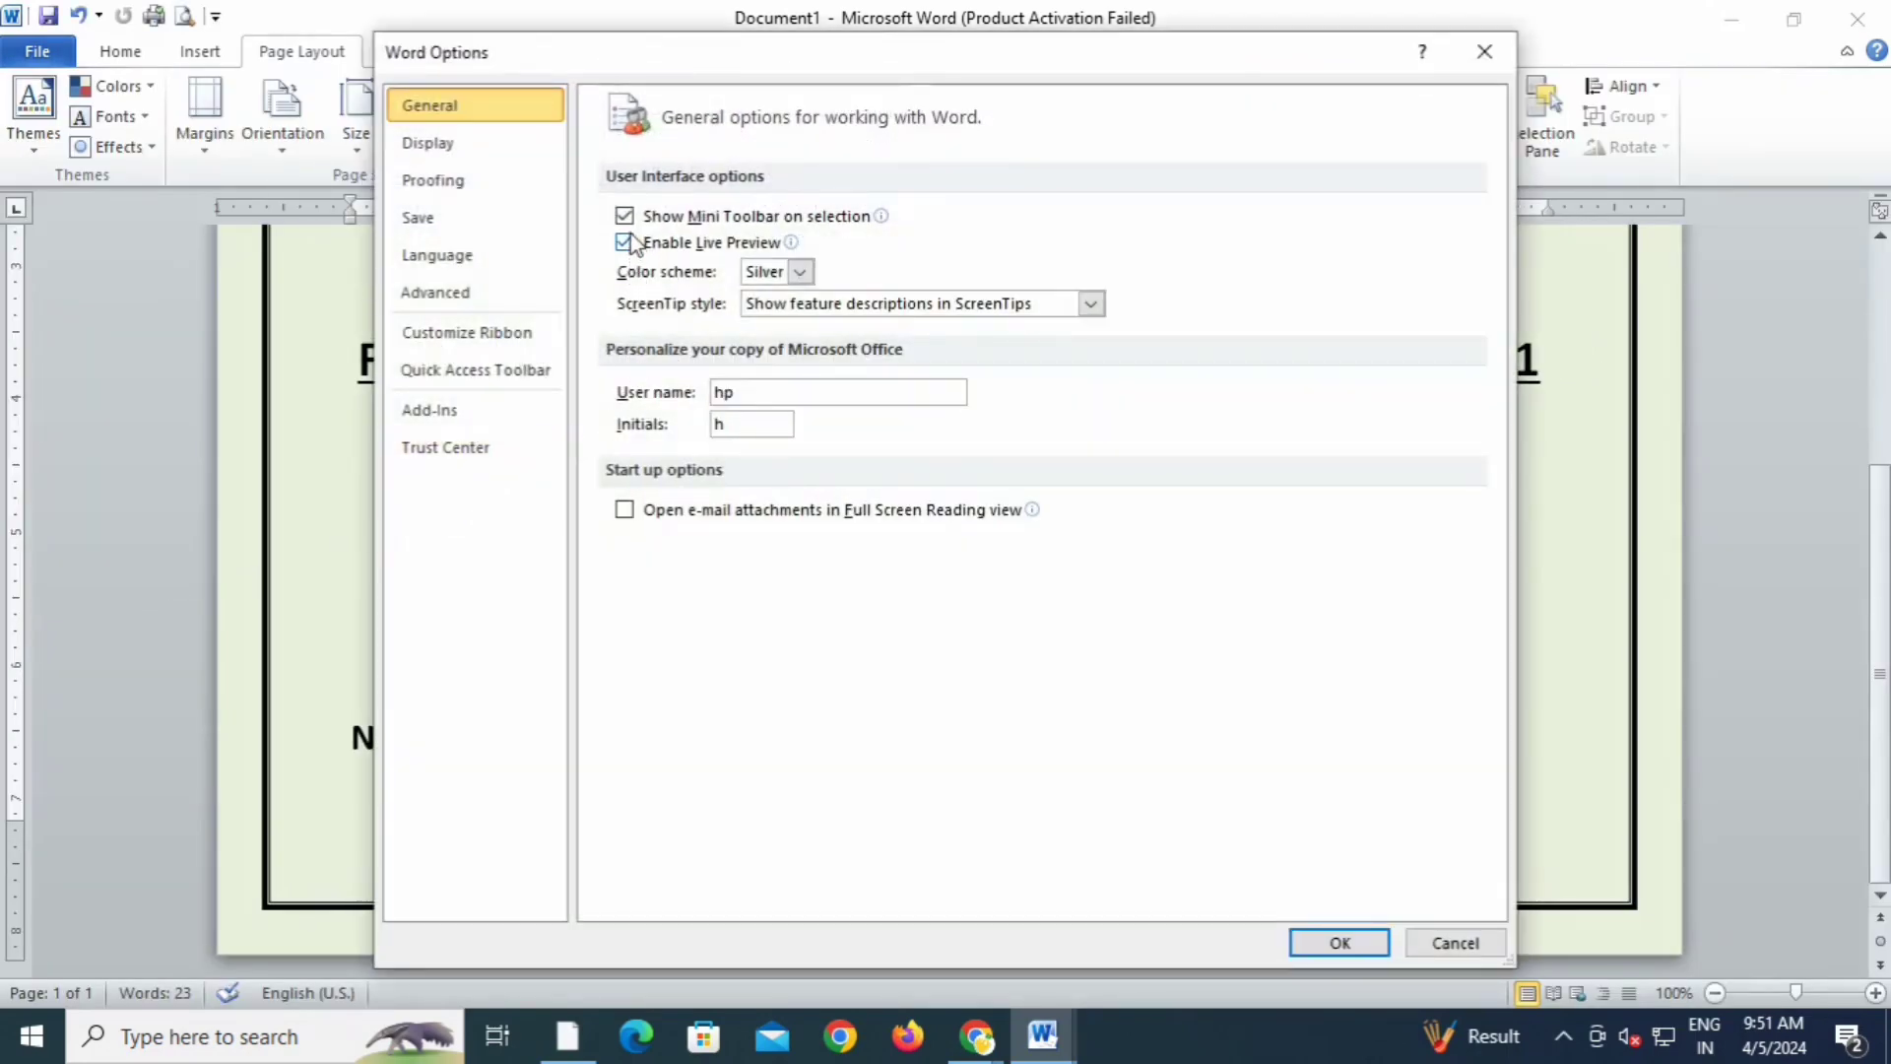
- Turn off 'Print background colors and images' and show the print preview on white
left_click(394, 144)
left_click(624, 619)
left_click(1337, 943)
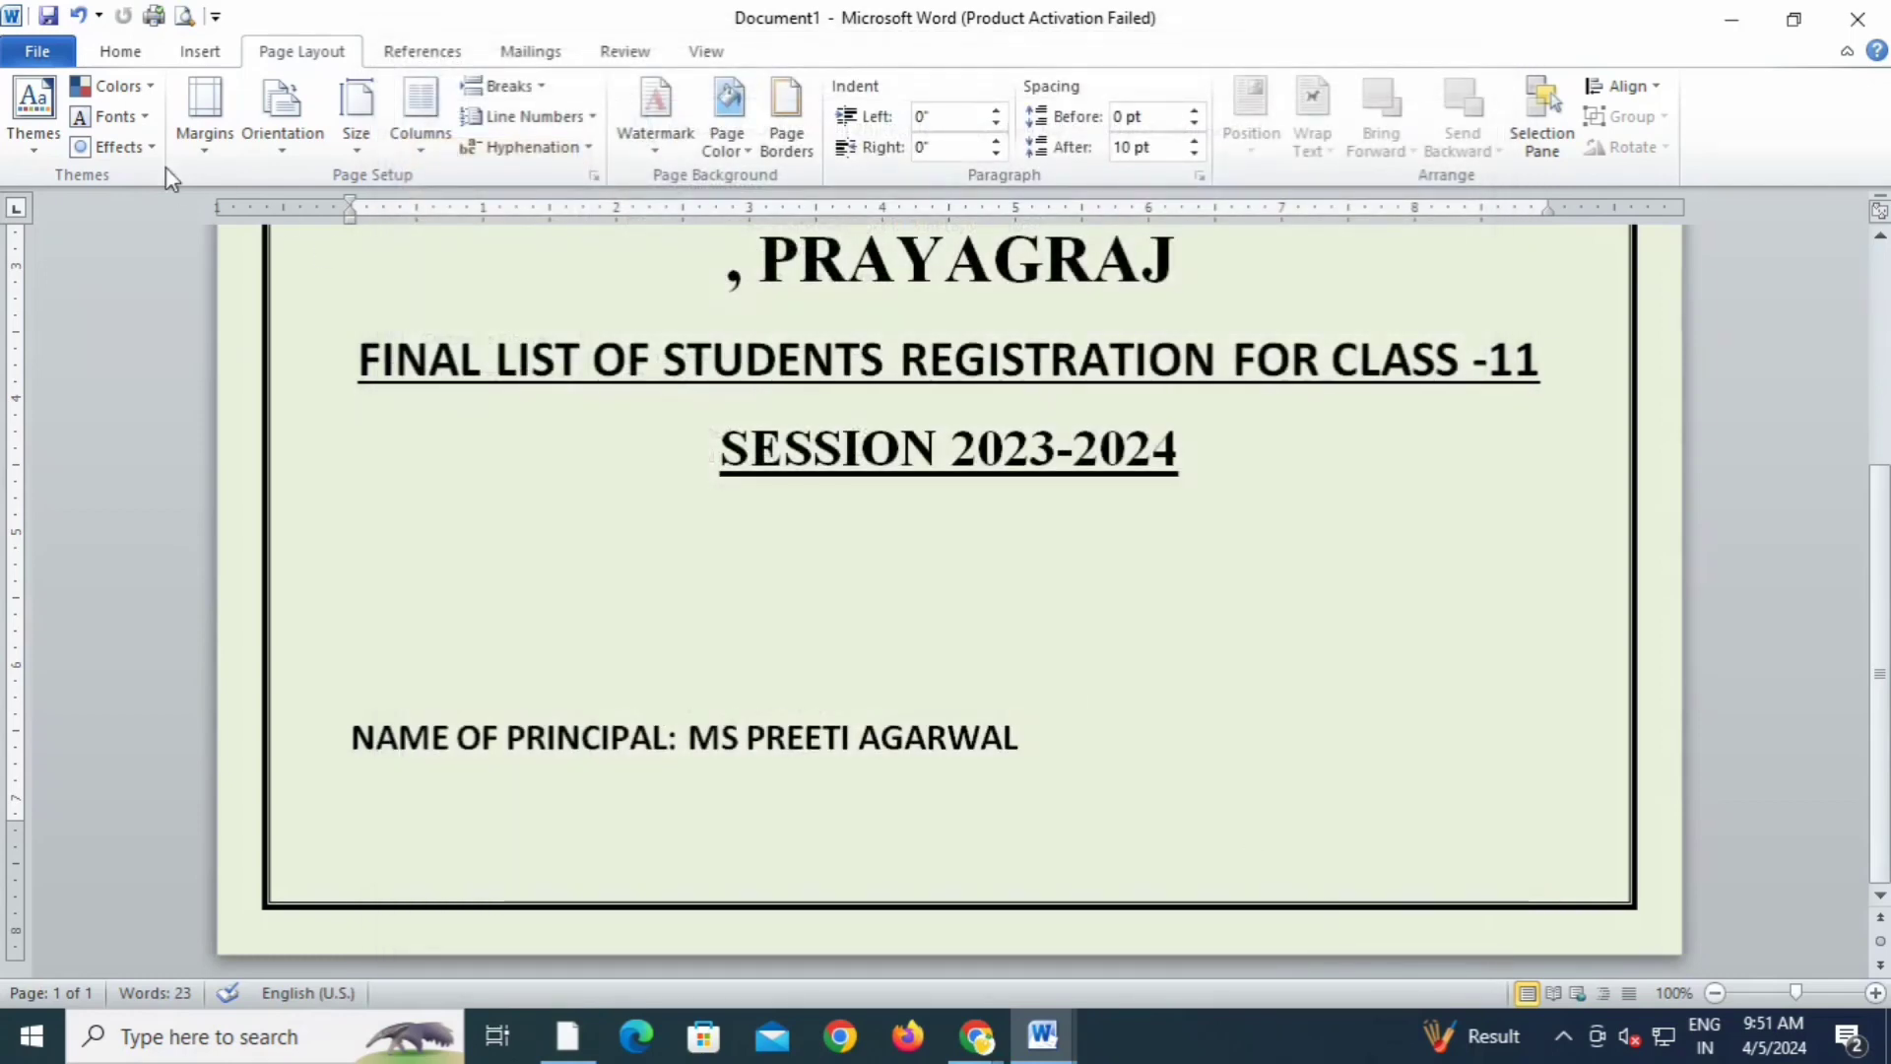
left_click(37, 52)
left_click(75, 422)
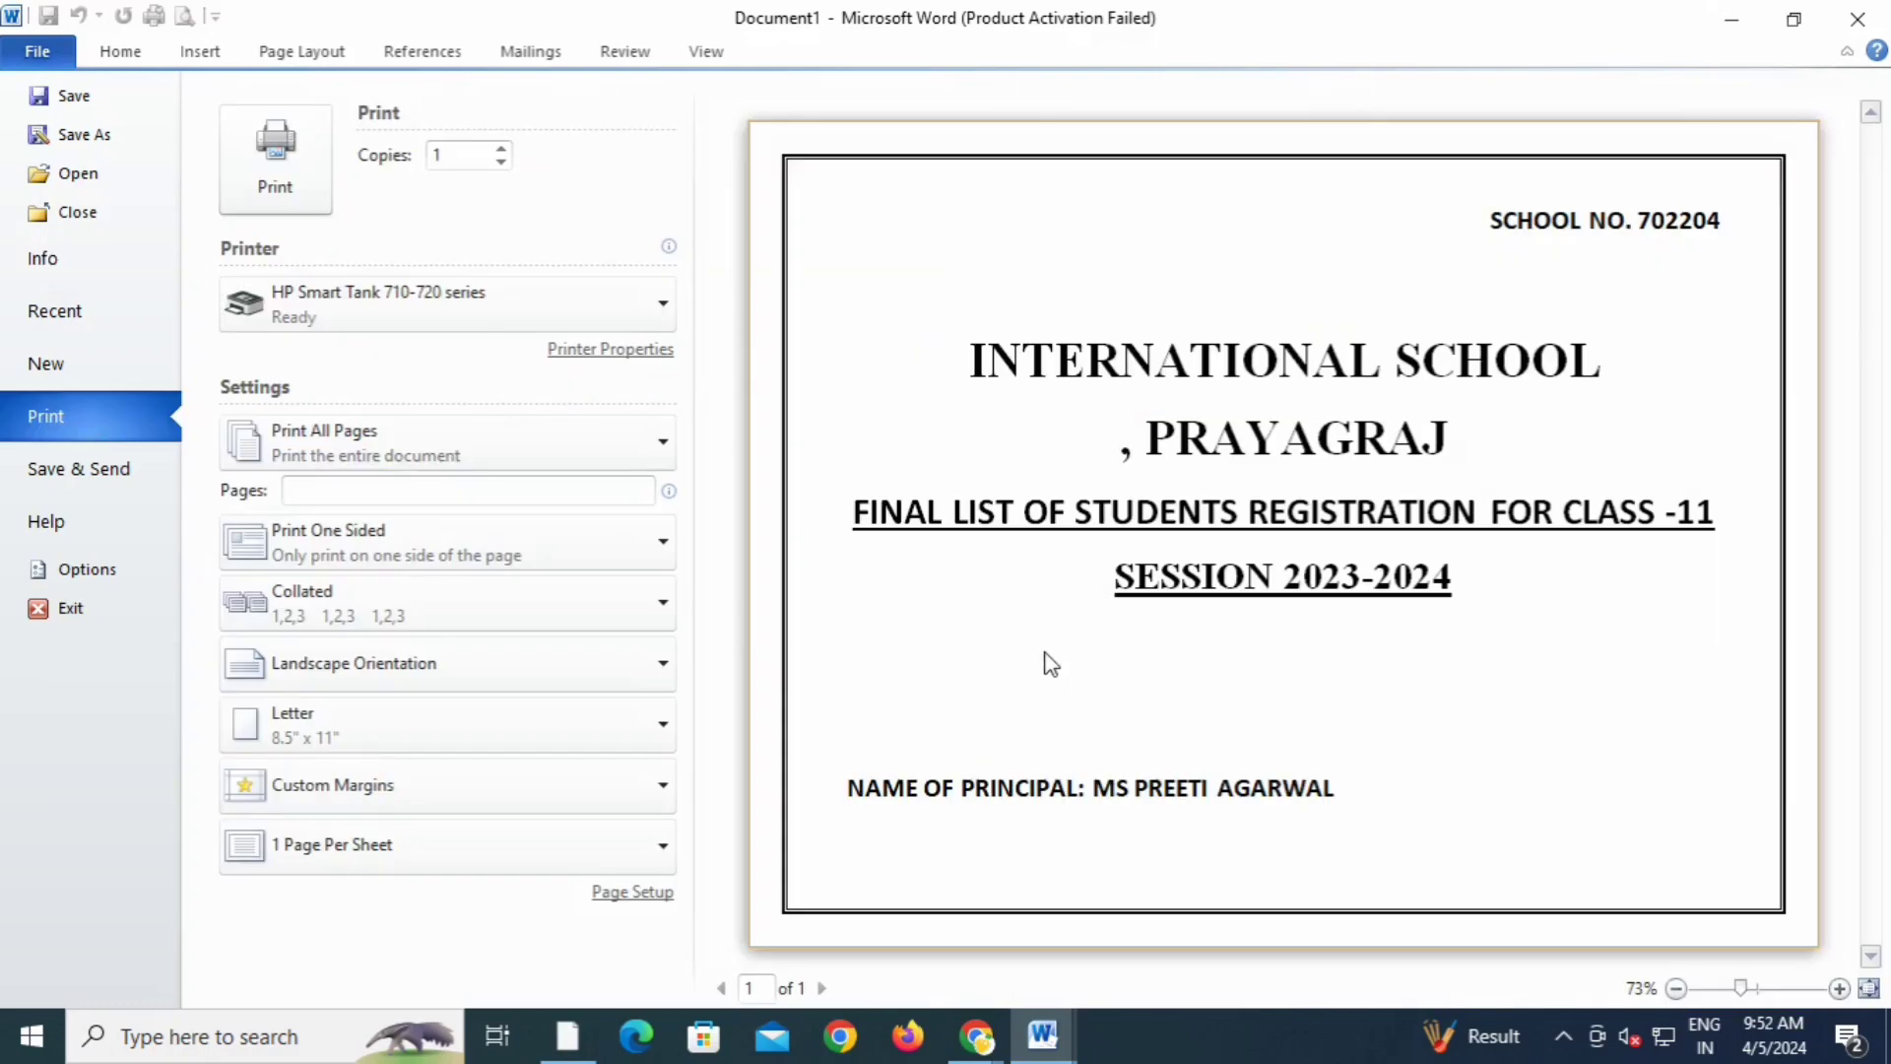
left_click(978, 1034)
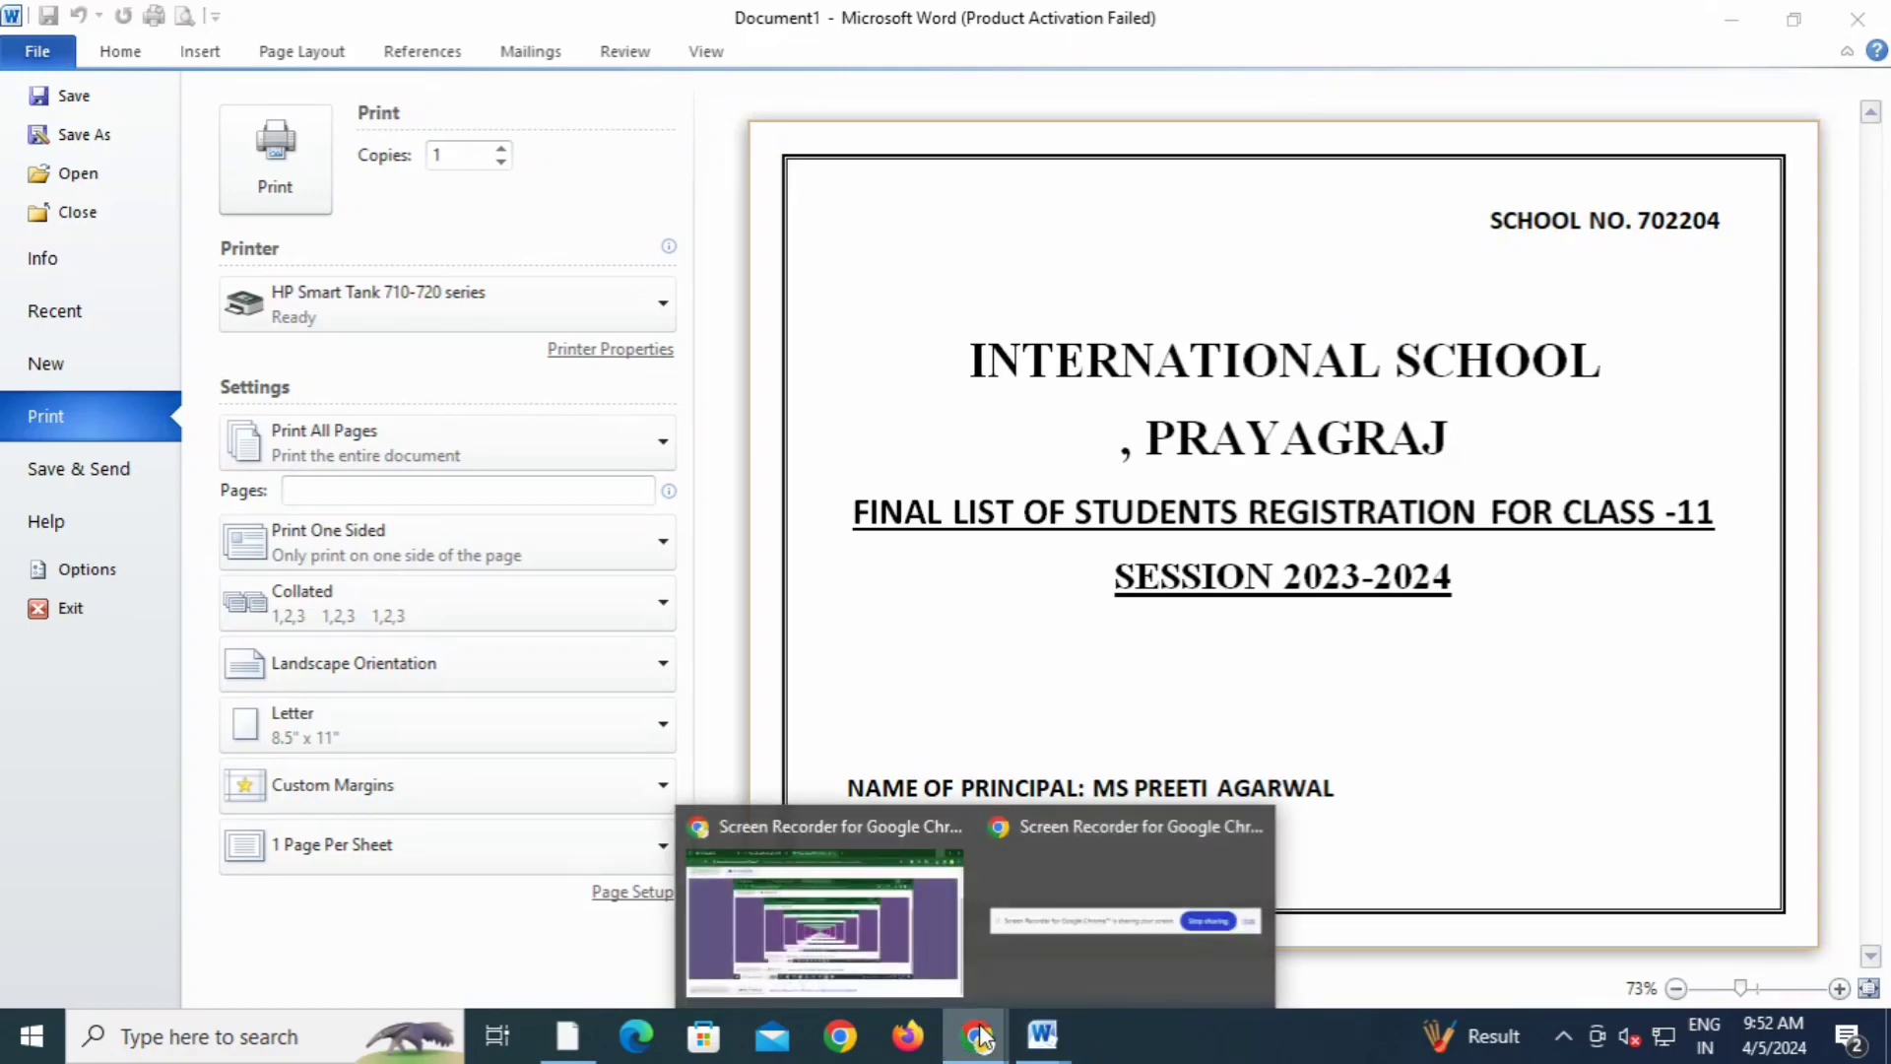
left_click(1038, 962)
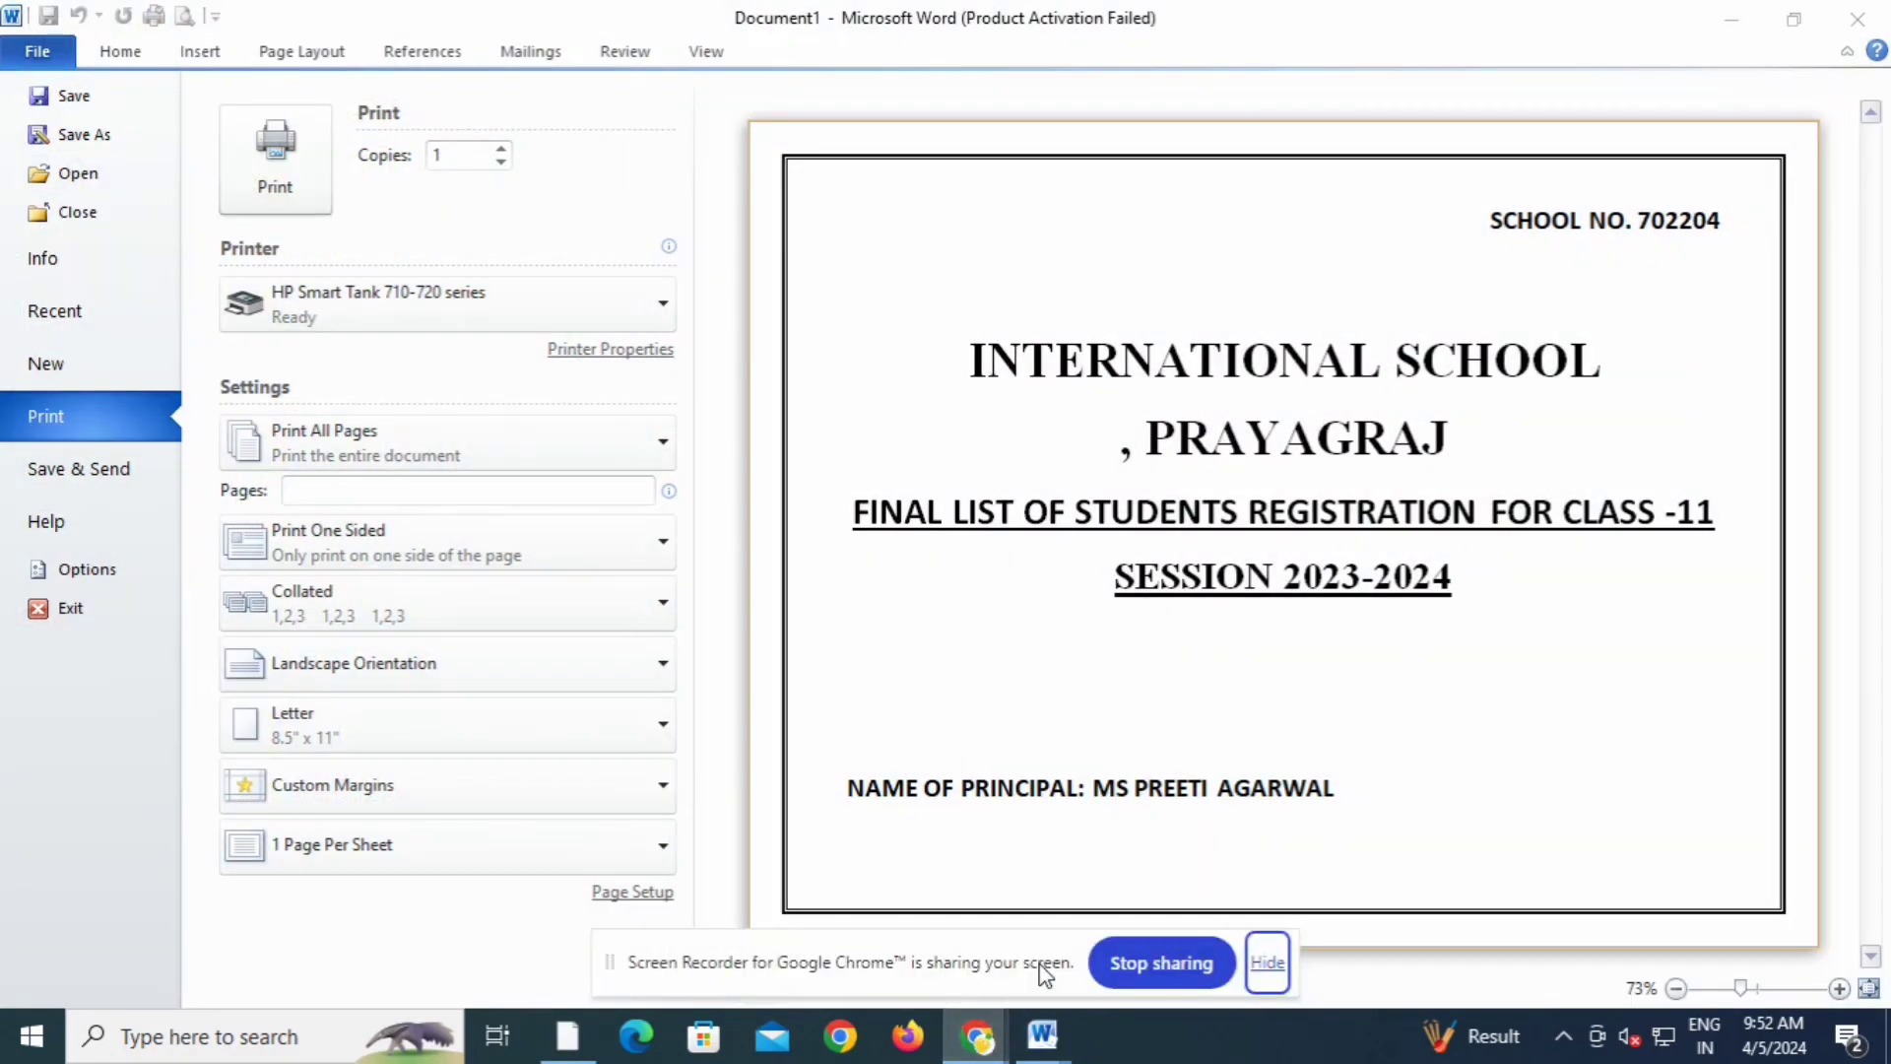
mouse_move(982, 1034)
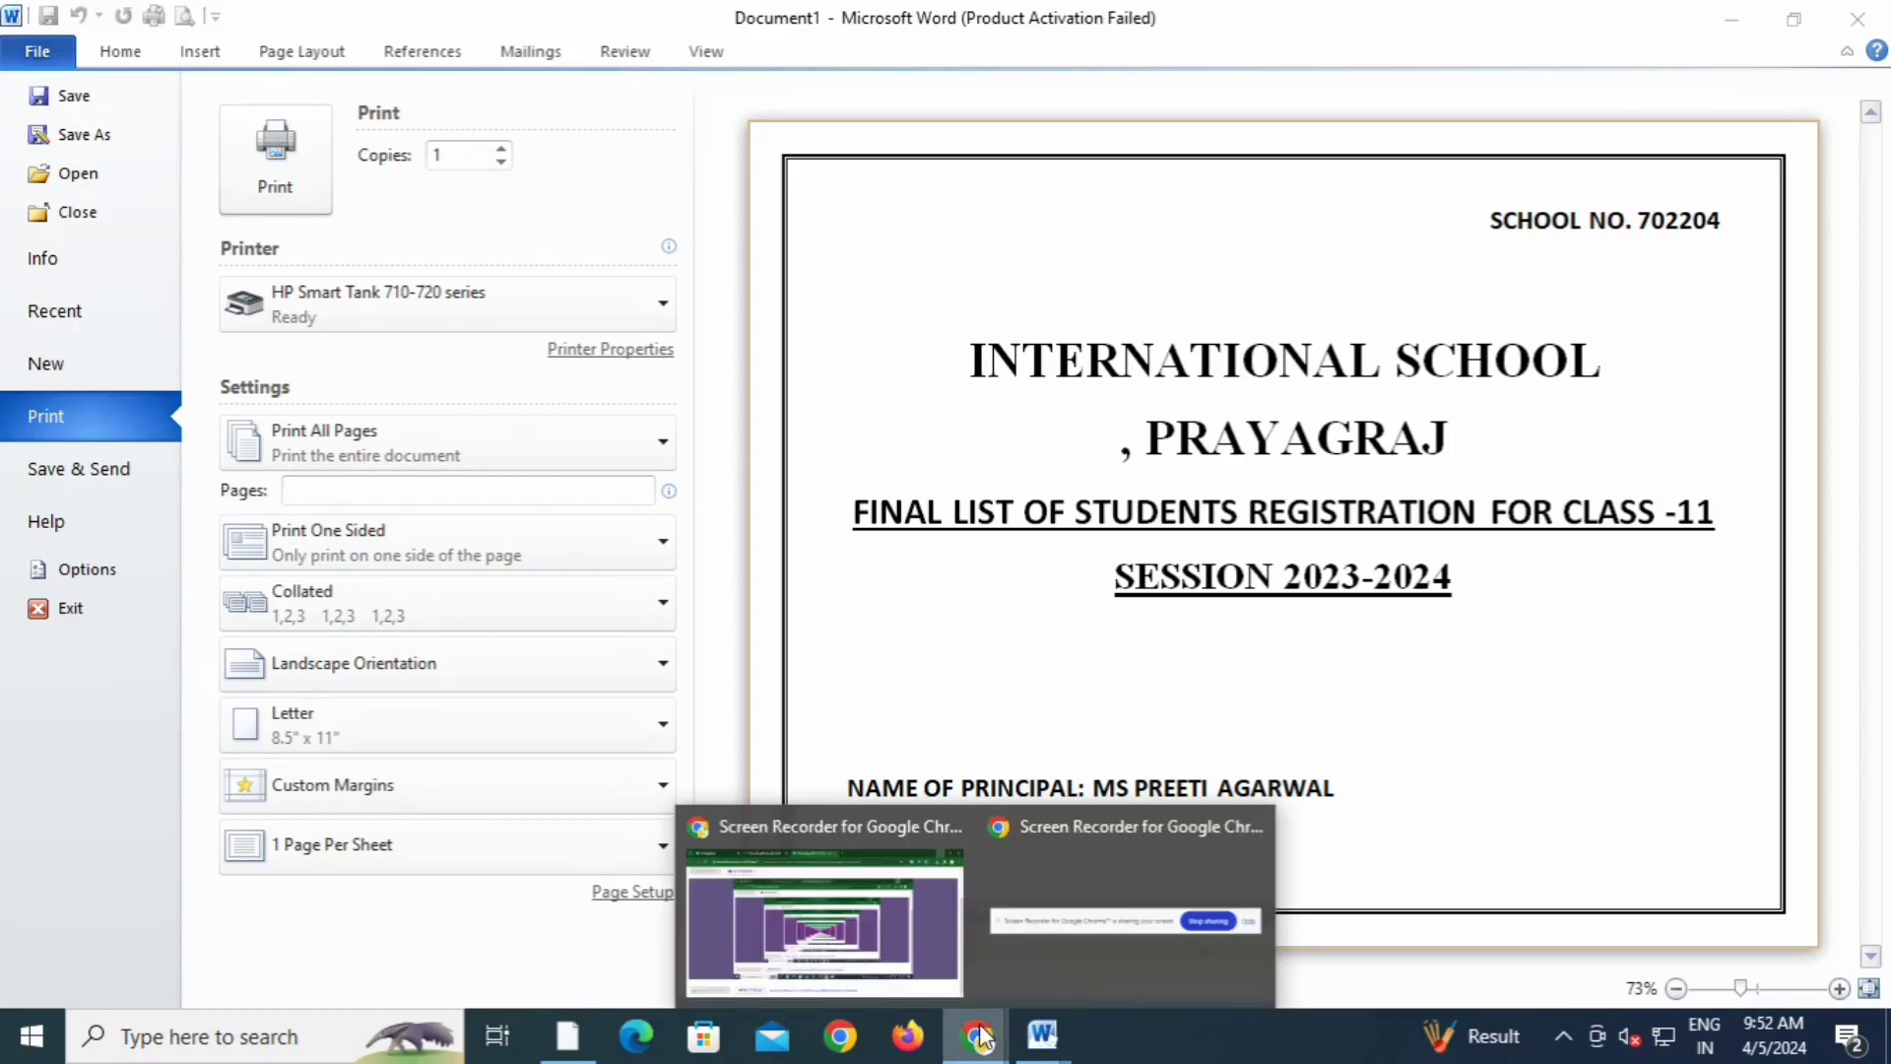
left_click(1039, 962)
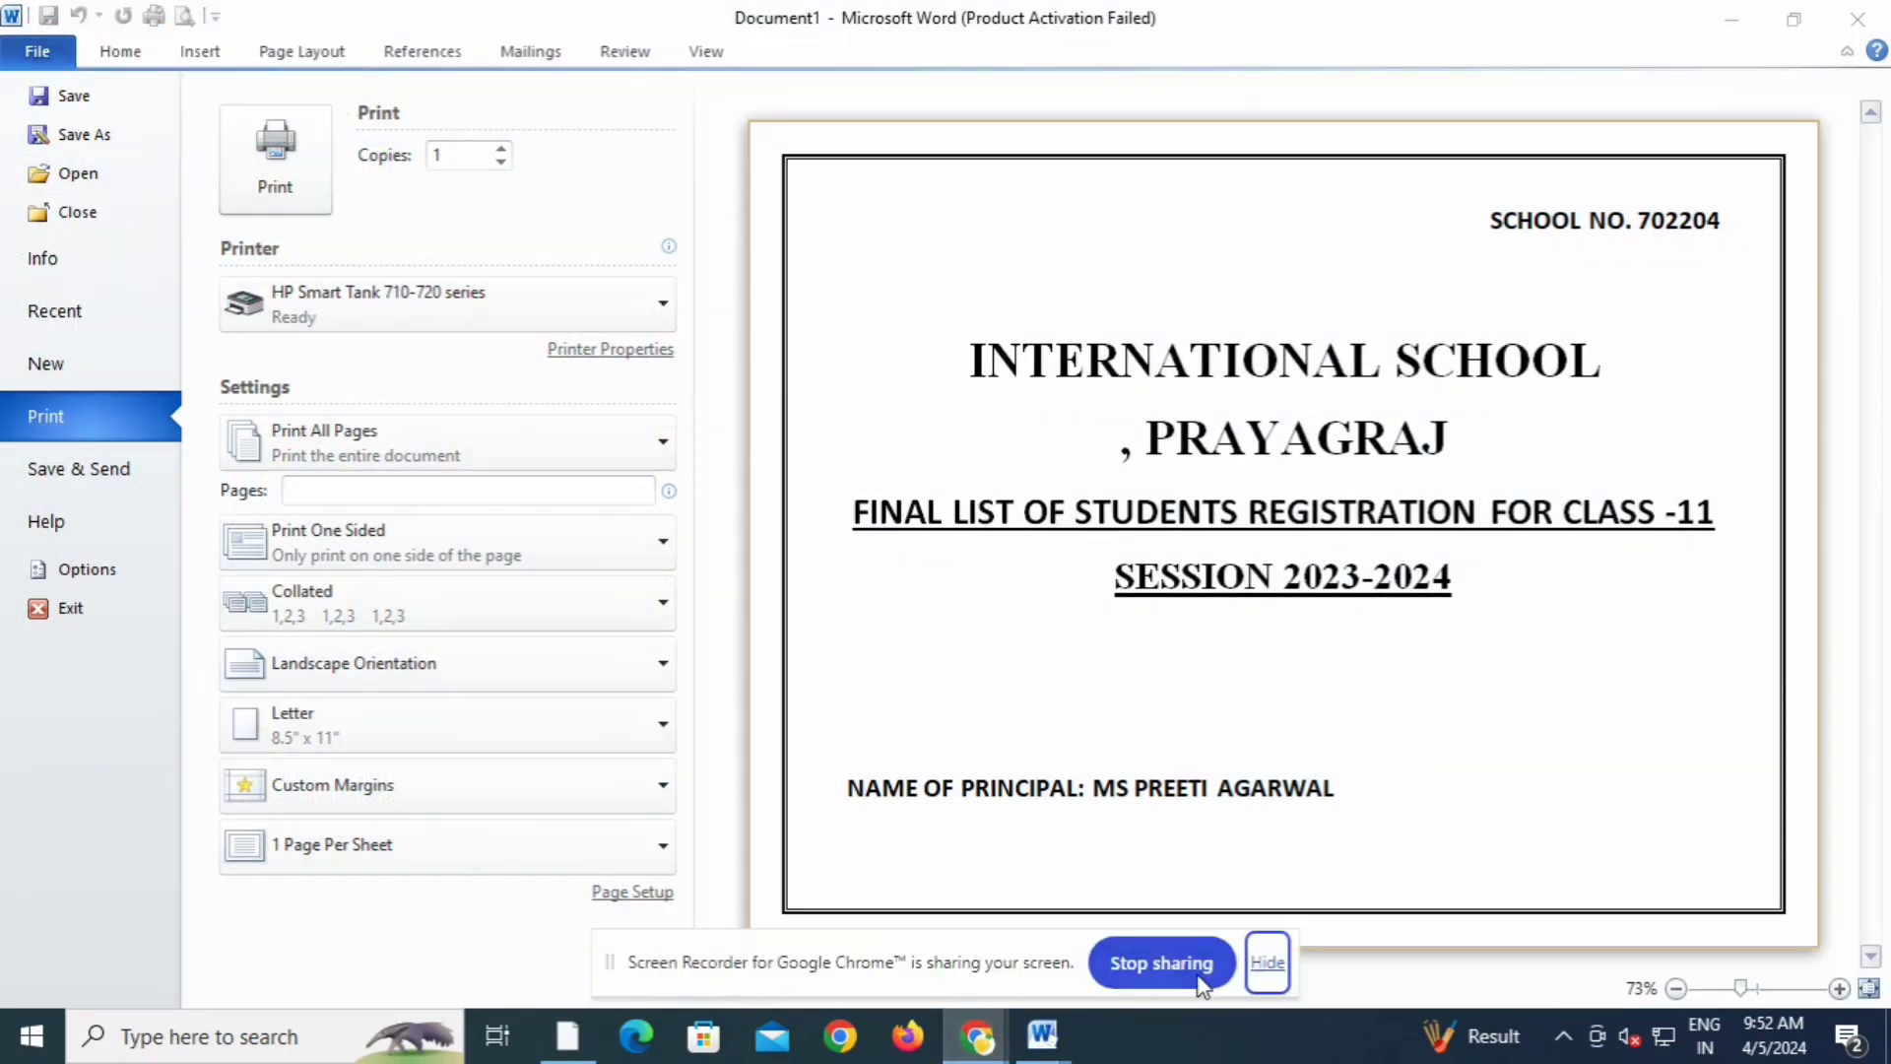
mouse_move(982, 1034)
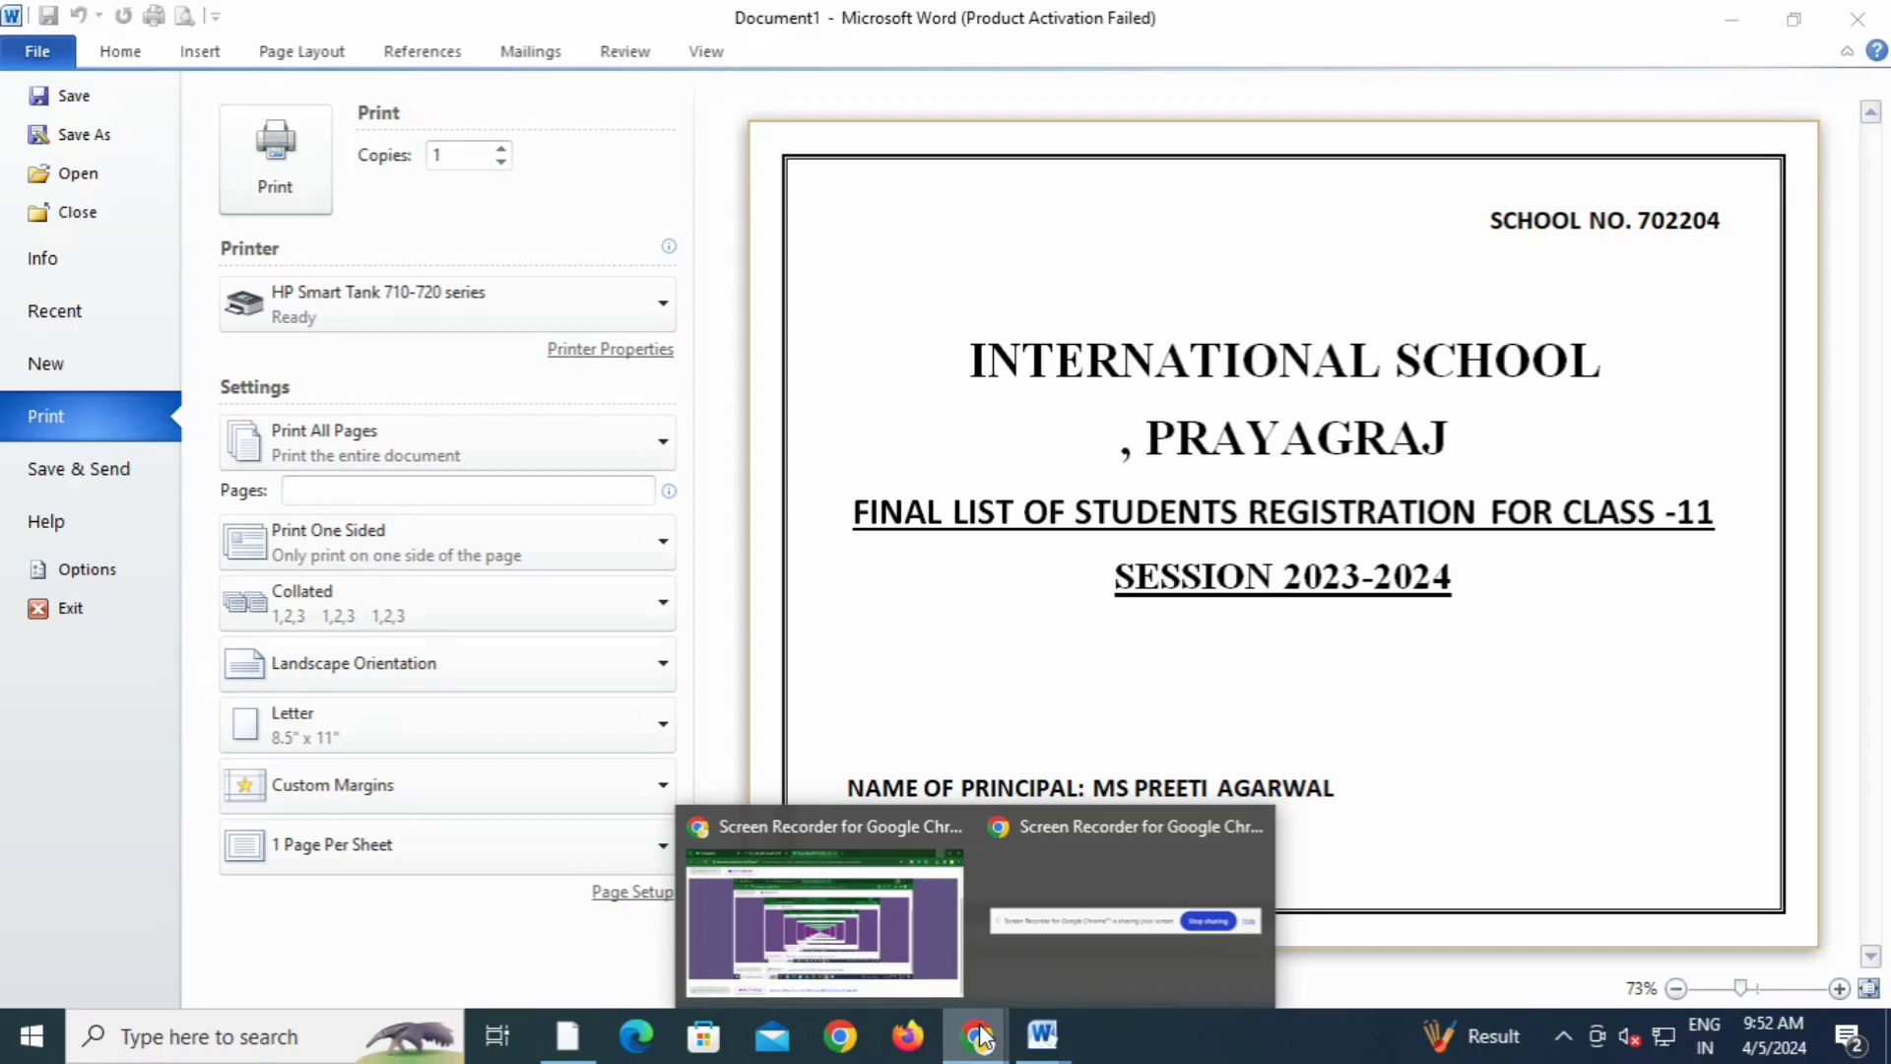
left_click(1038, 961)
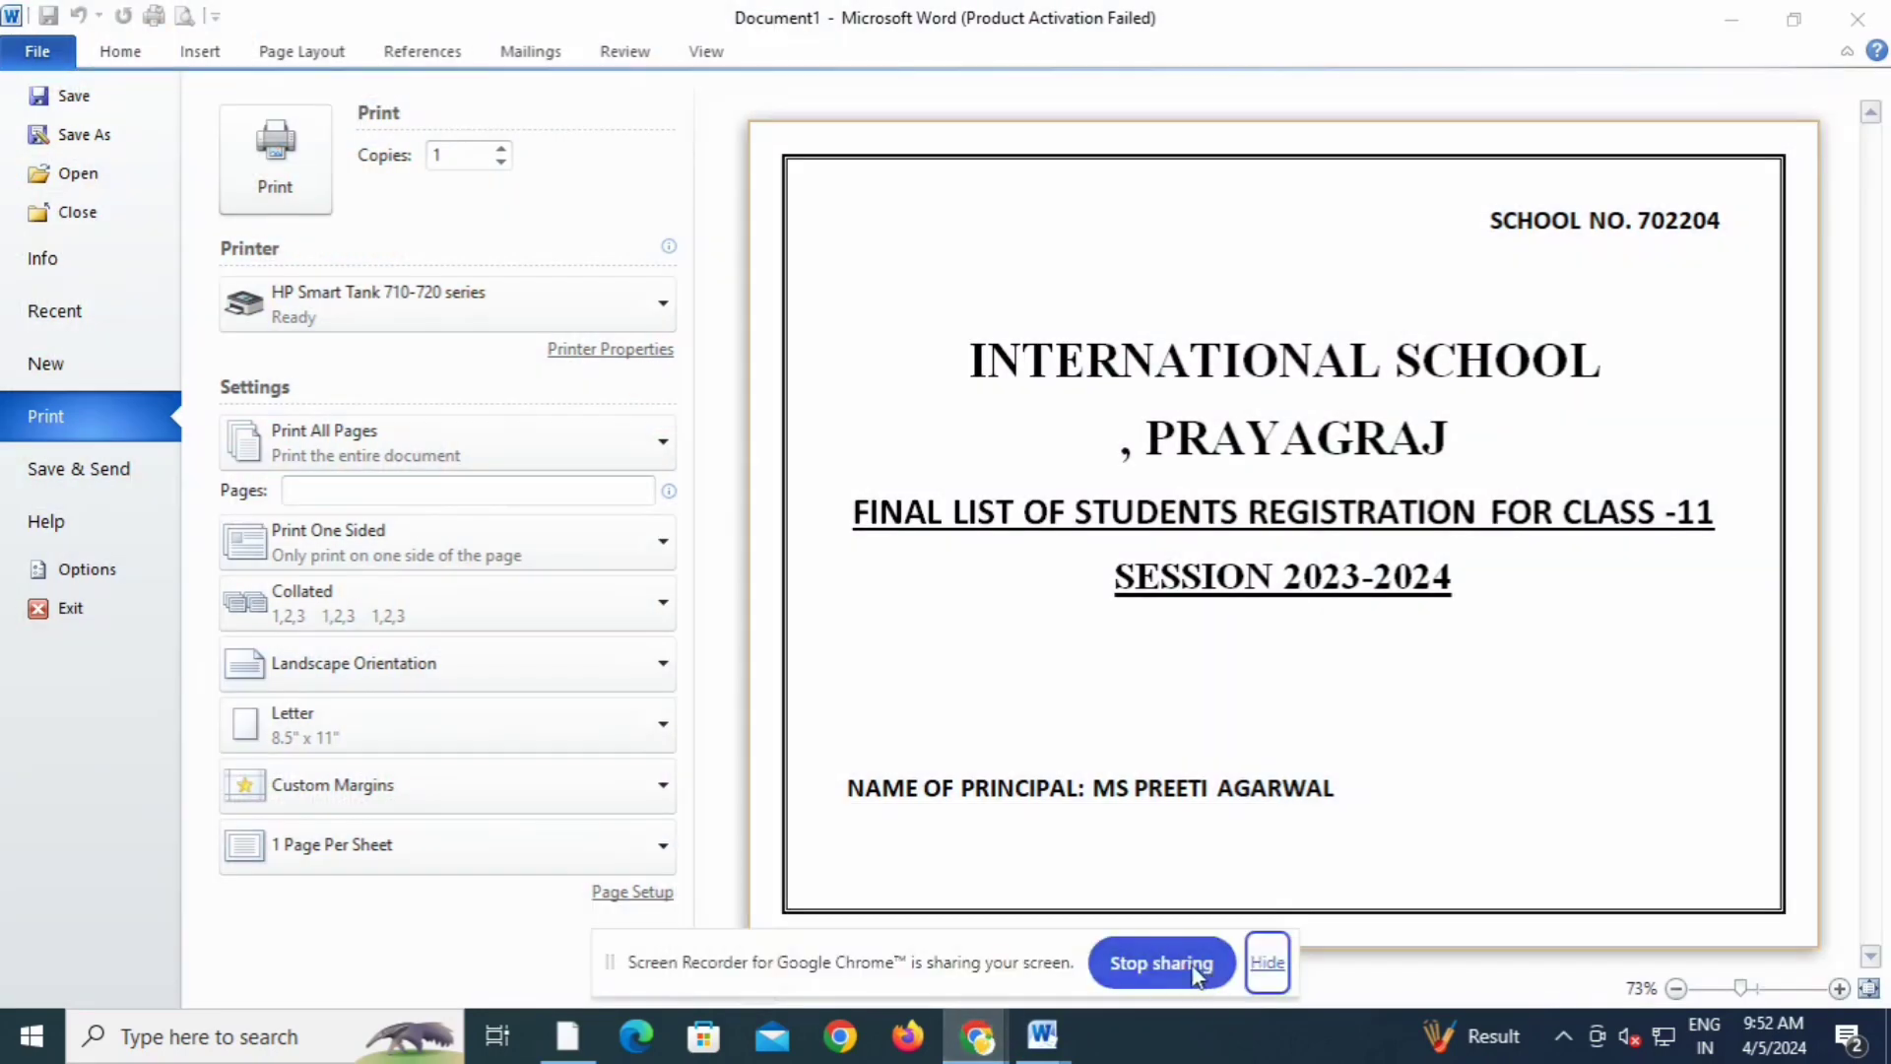